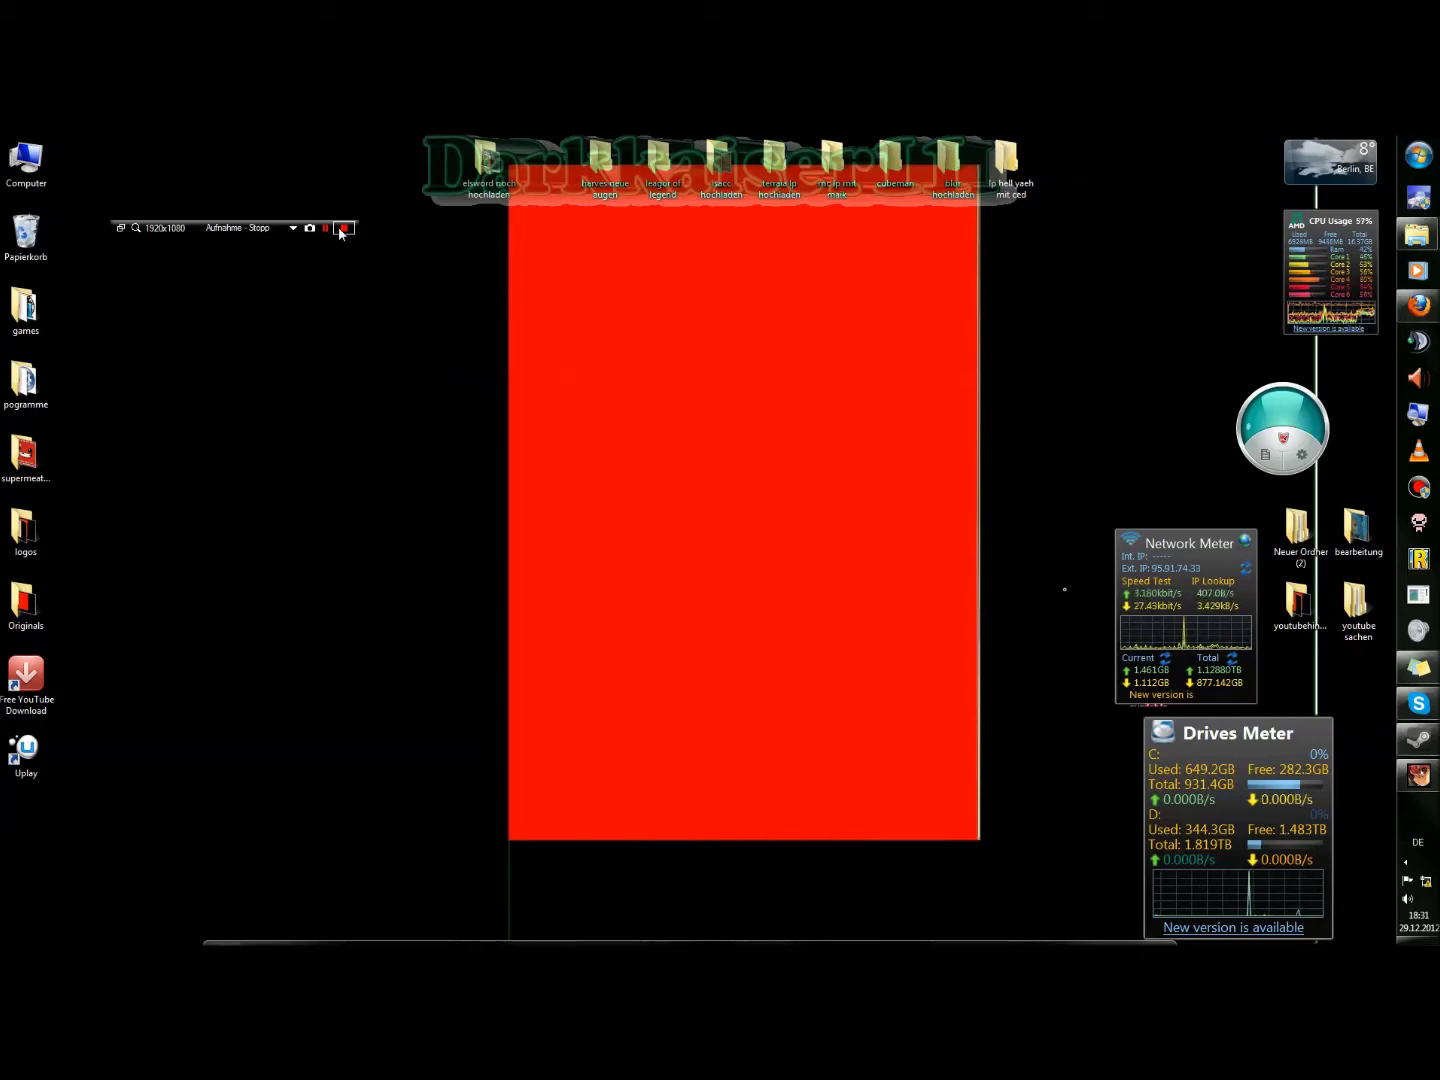
Step: View the drives in the Computer window, including the CD-HDPVR2-V1.2 disc, and minimize the window
click(343, 230)
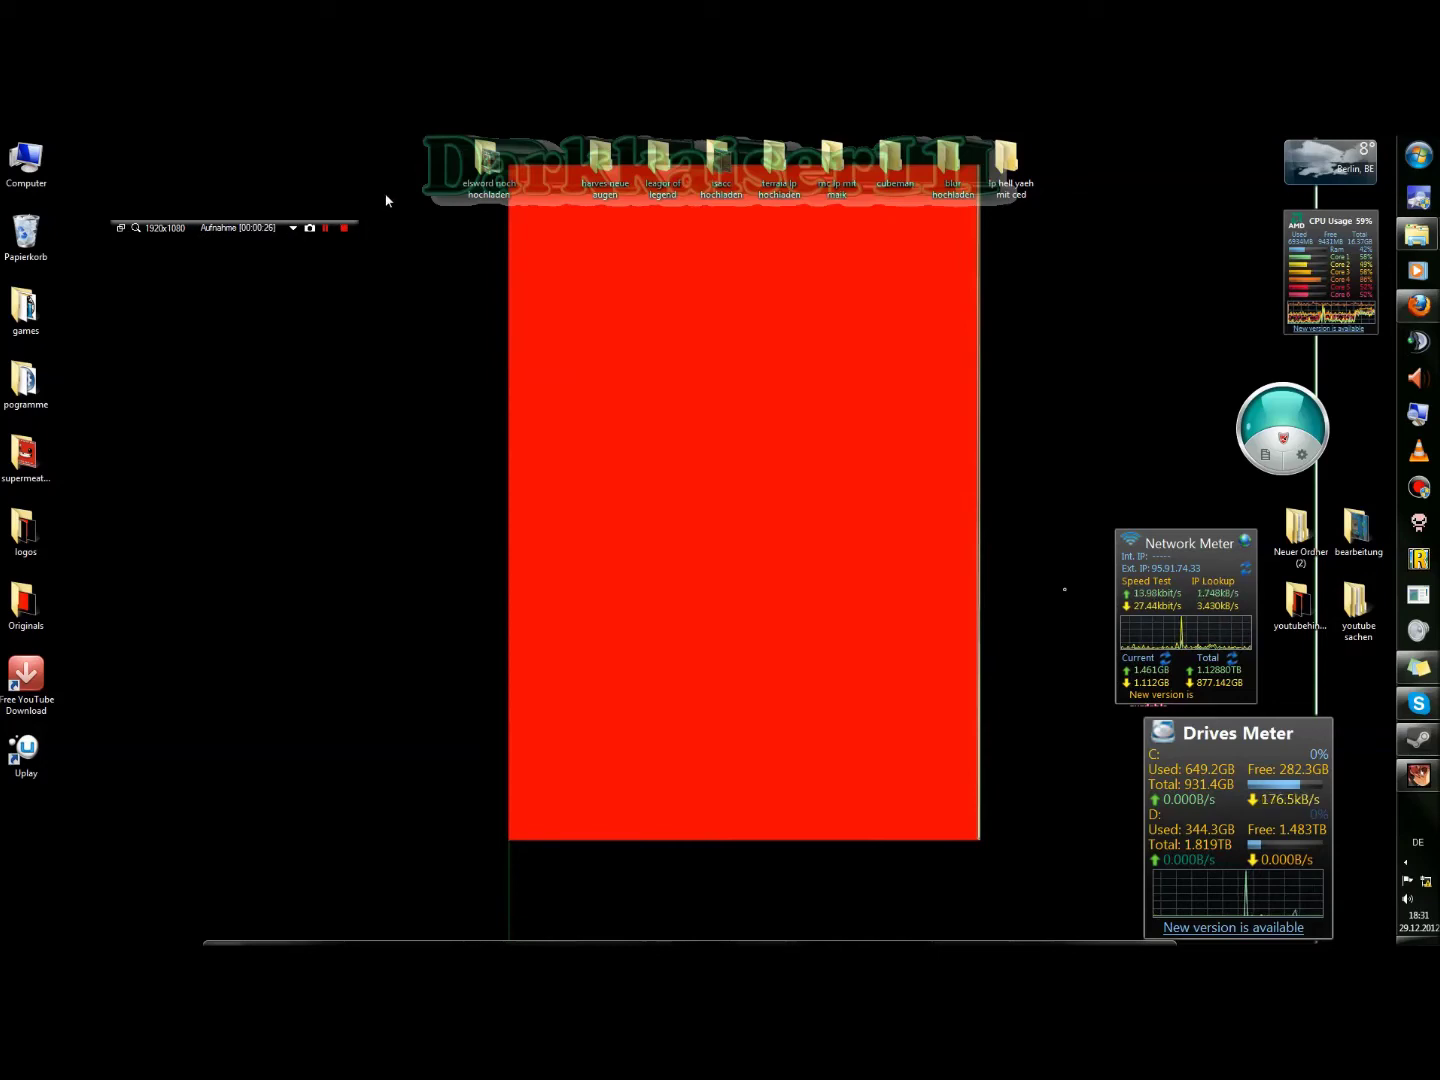
mouse_move(1417, 239)
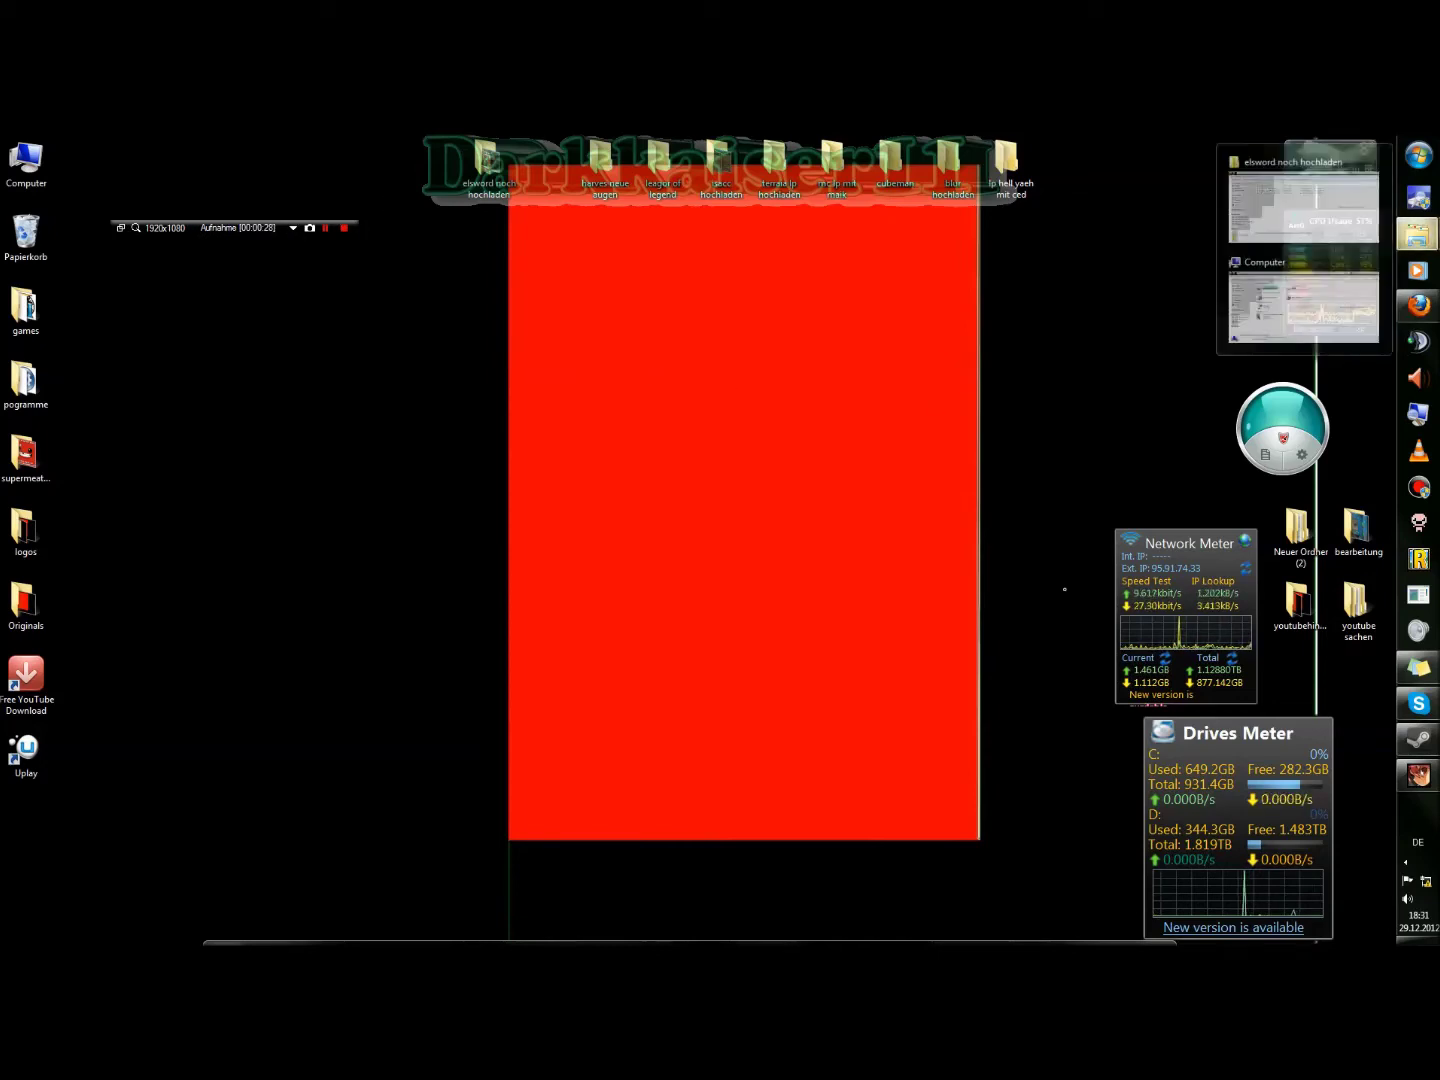
click(1286, 273)
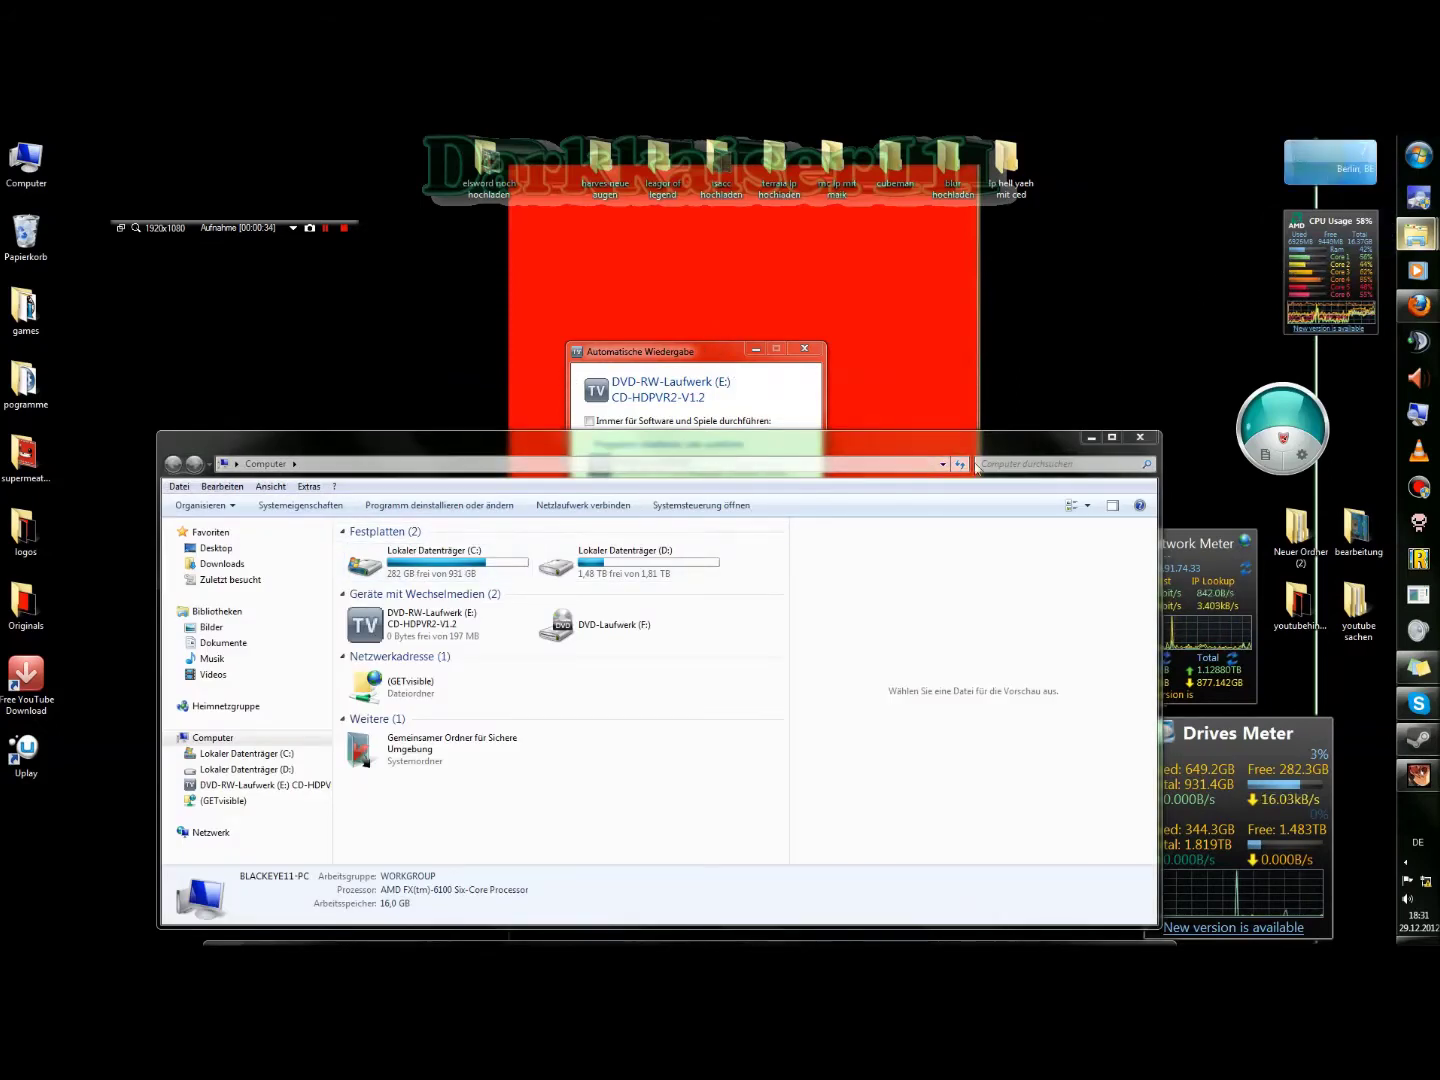
click(1091, 437)
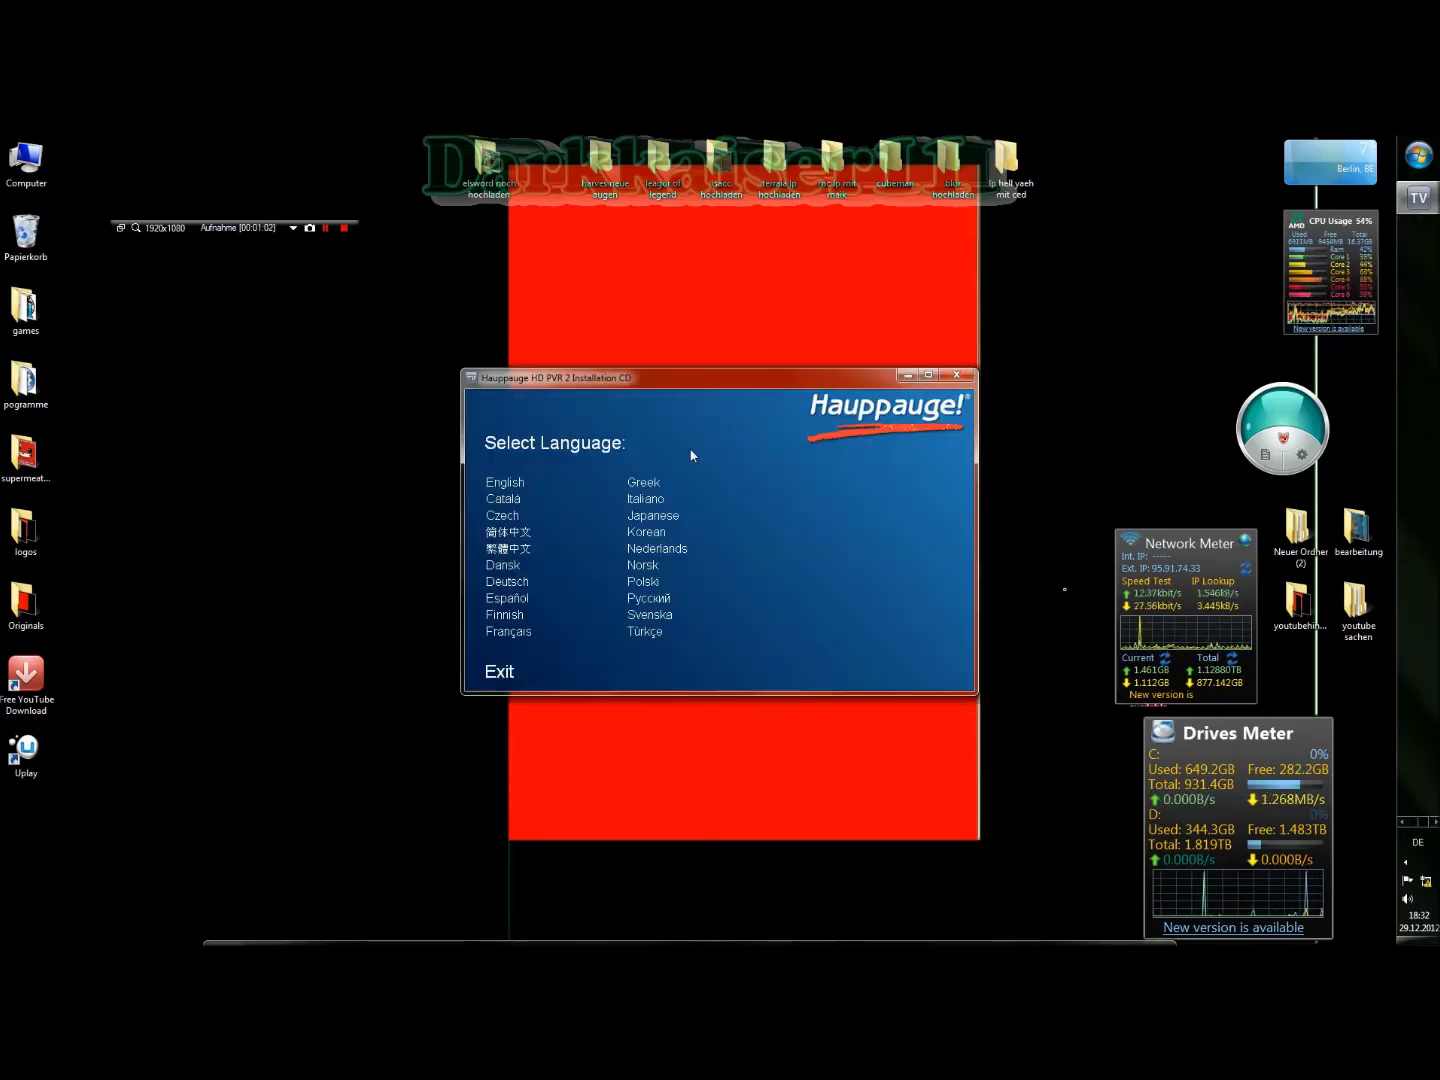
Step: Select Deutsch as the Hauppauge installer language and start the driver installation with the HD PVR 2 connected
click(506, 583)
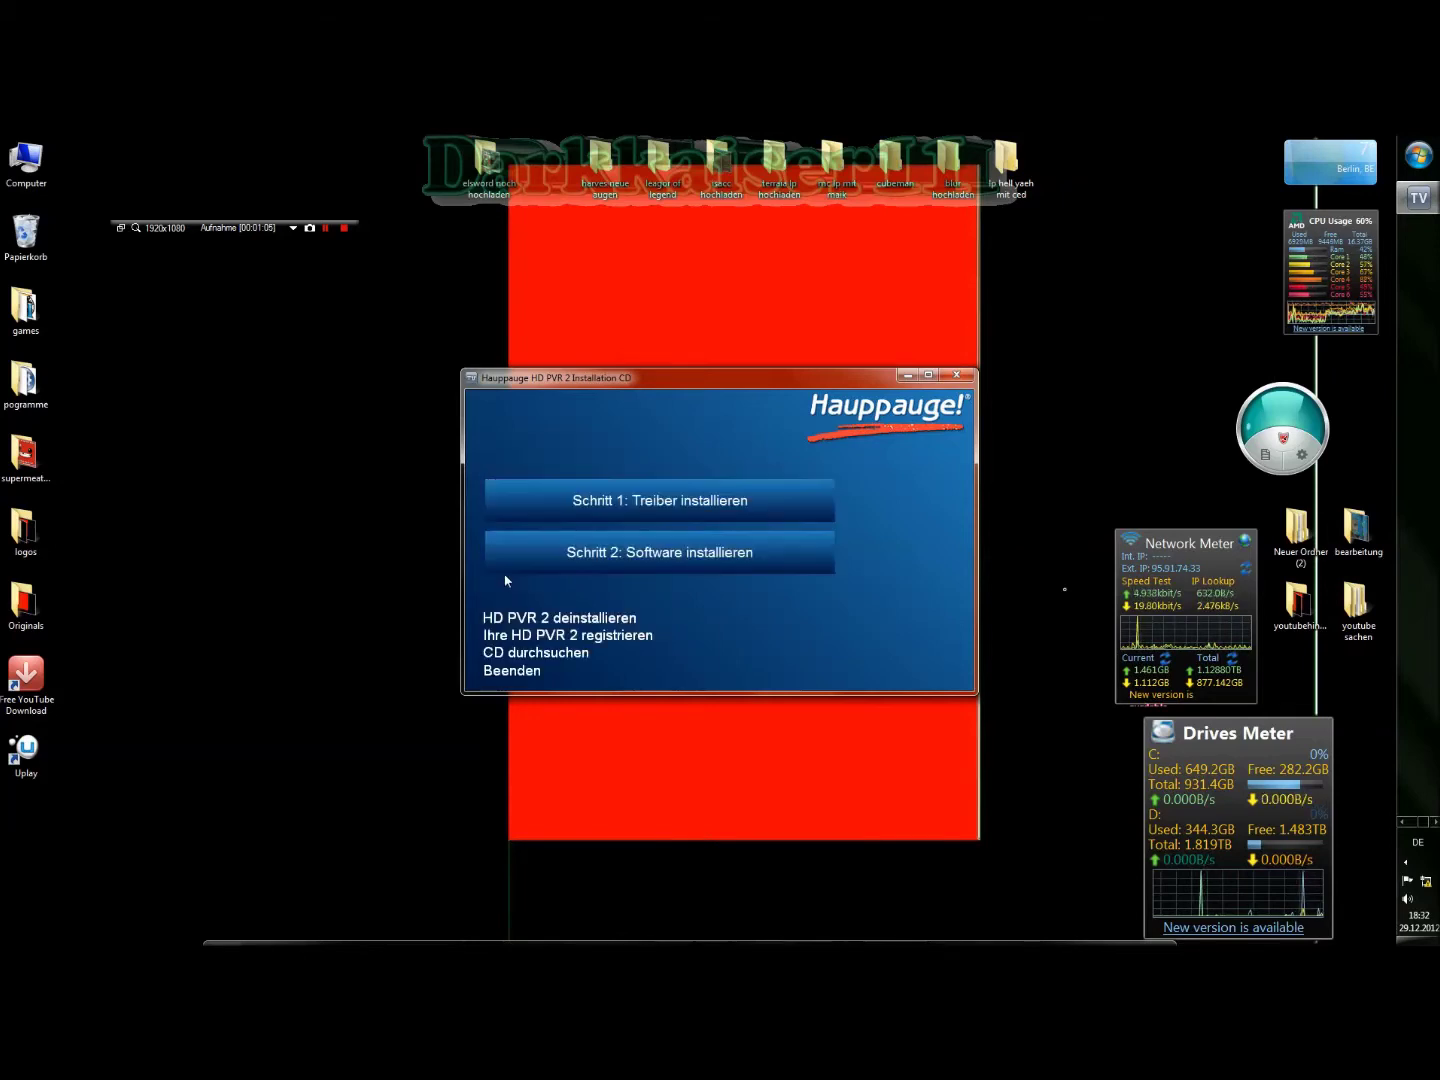
click(721, 503)
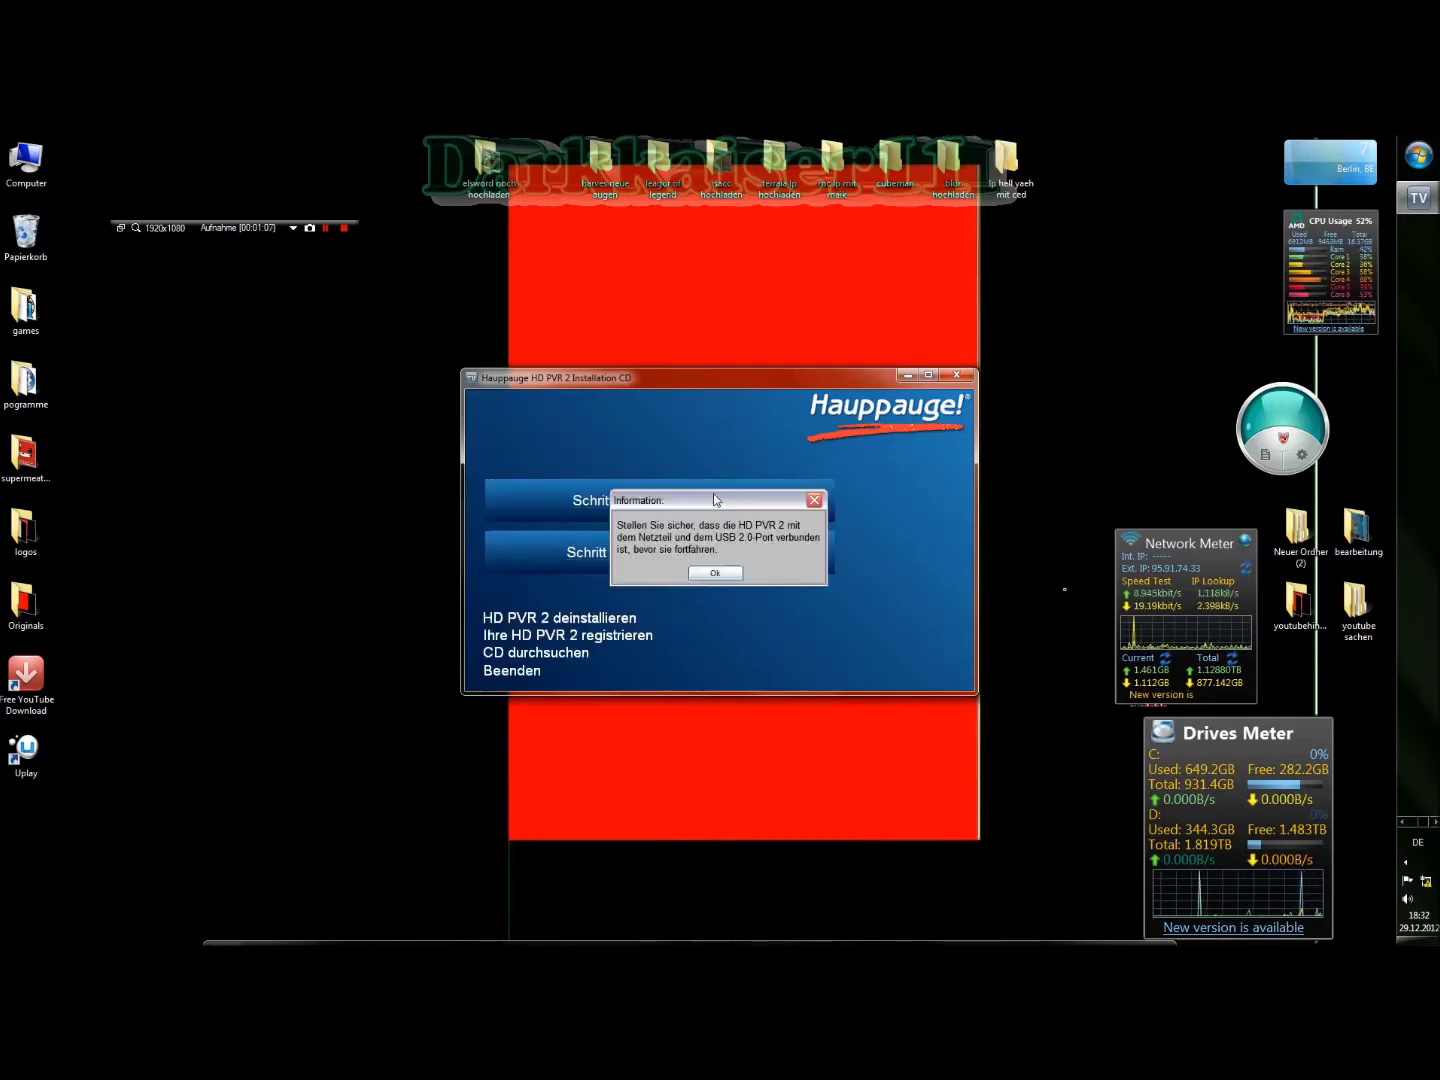
click(695, 578)
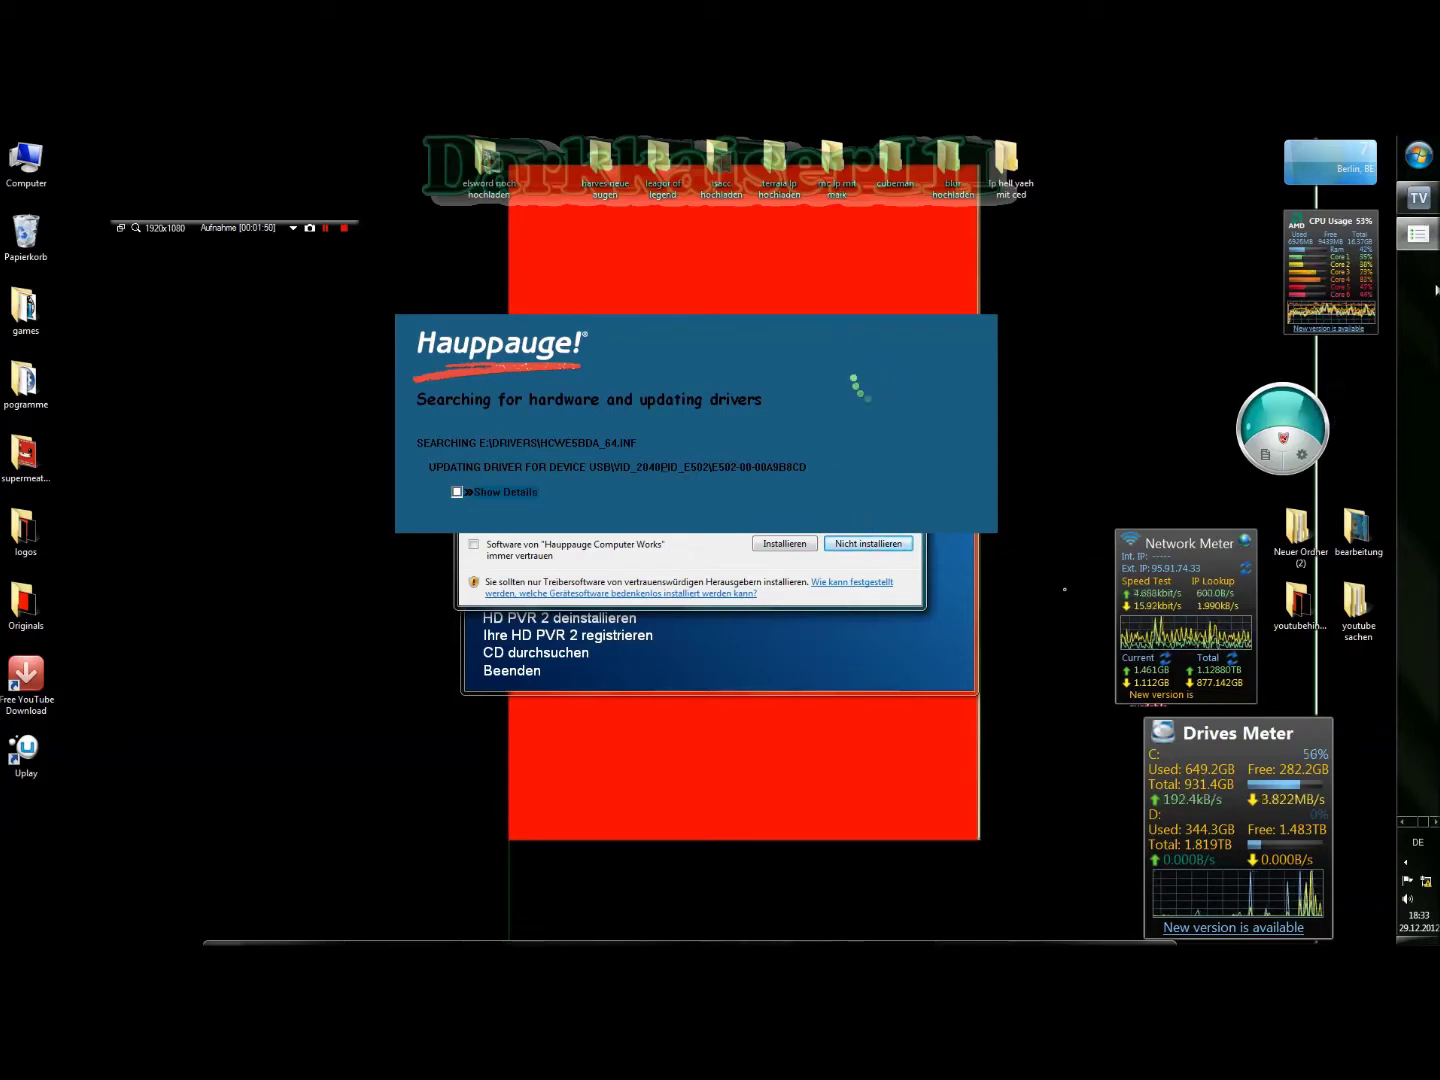
Step: Allow the Hauppauge driver installation, show its details, and exit the driver updater
mouse_move(1422, 243)
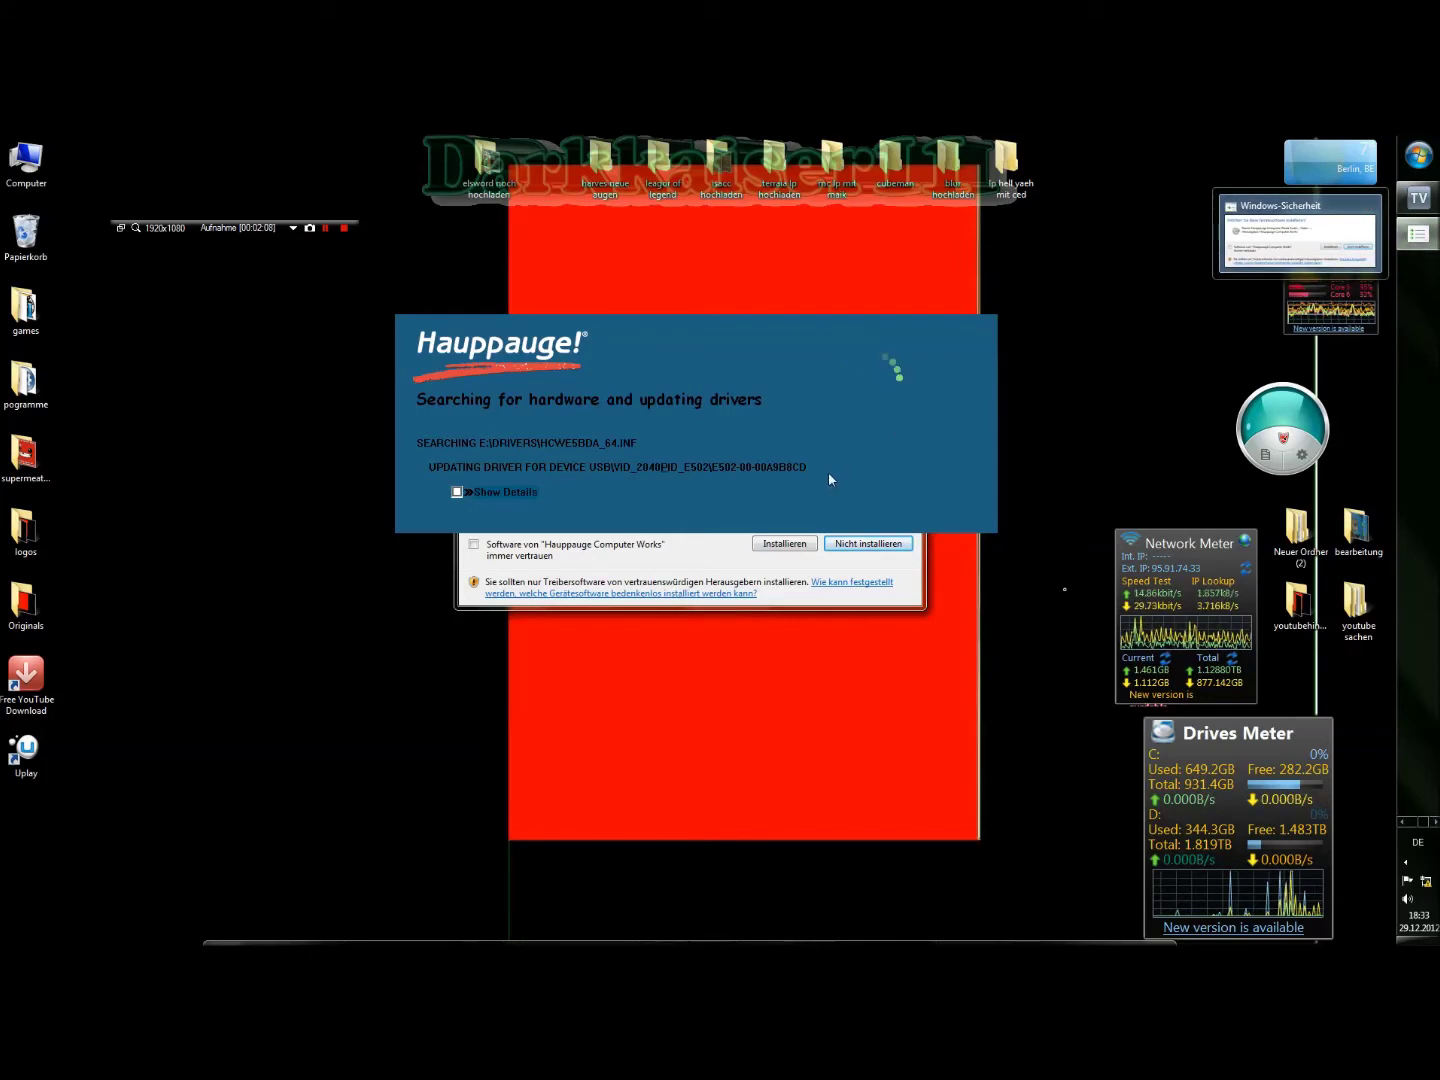
click(788, 548)
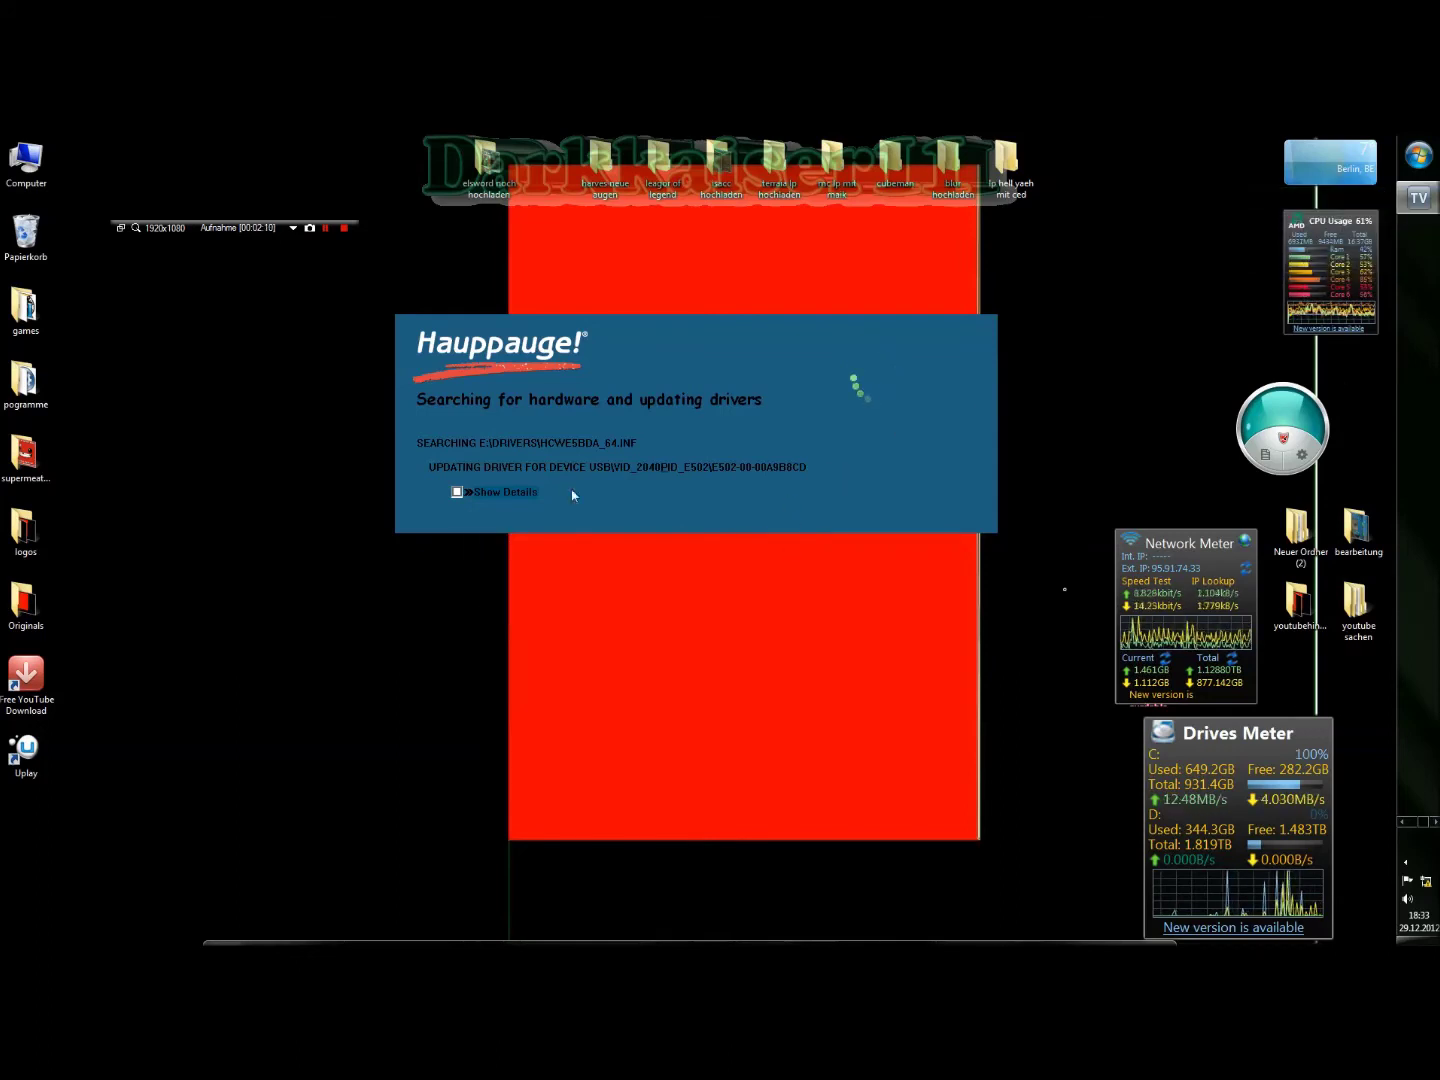
click(459, 493)
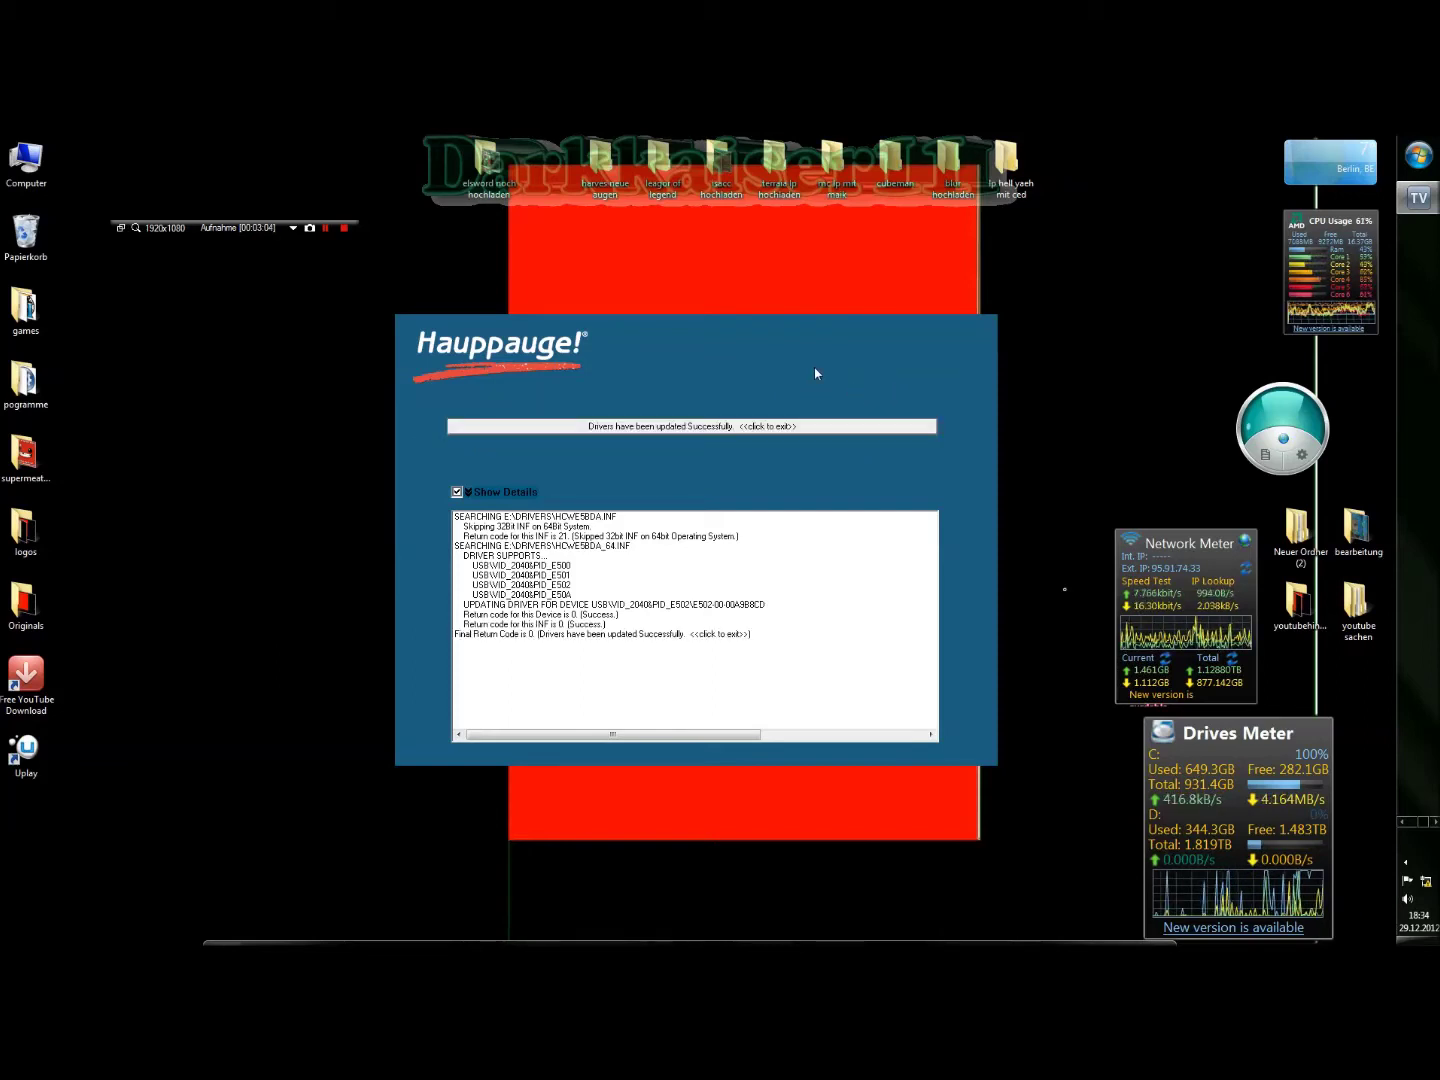
click(787, 425)
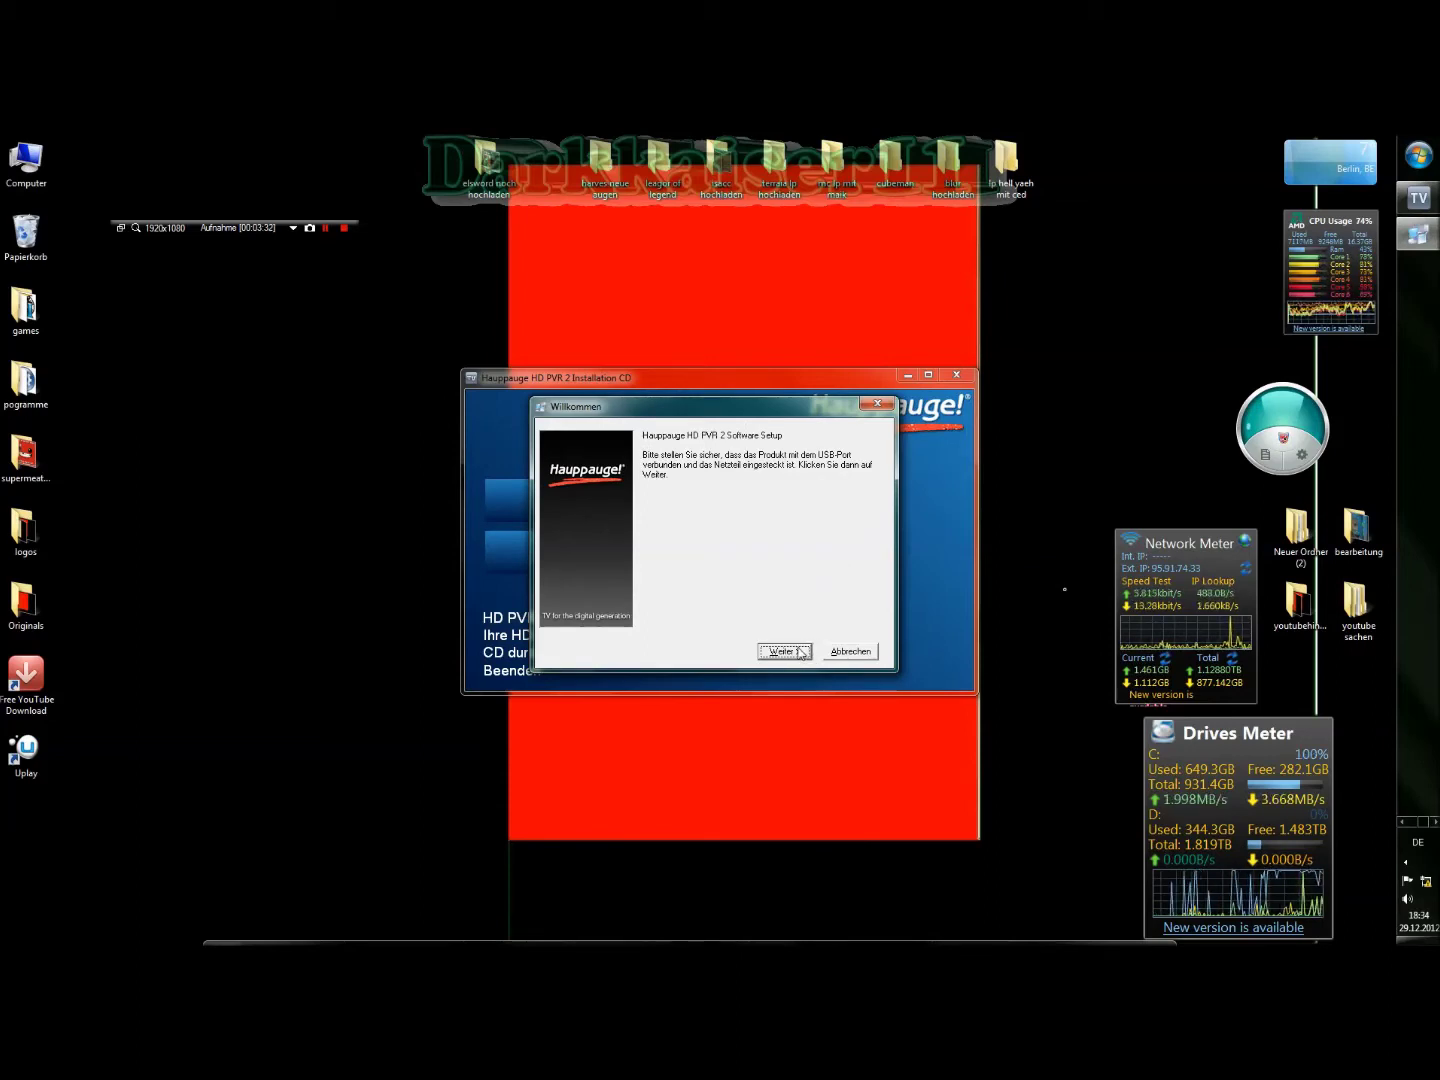
Step: Install the Hauppauge HD PVR 2 software, dismissing the Bandicam error, and postpone the system restart
click(800, 651)
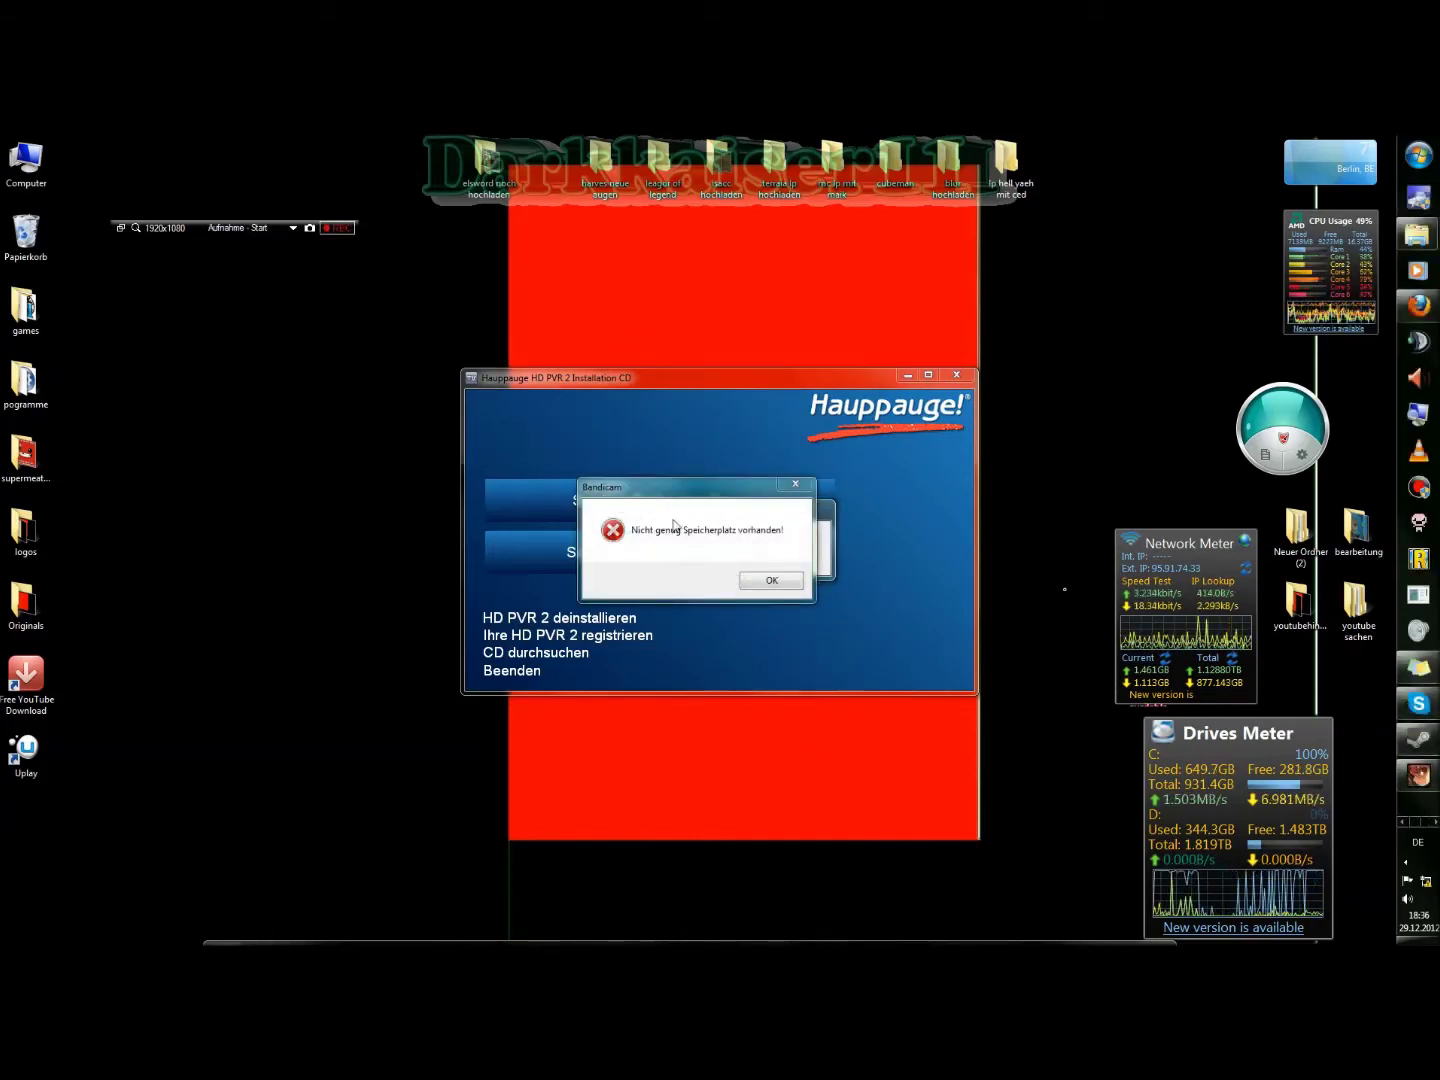
click(781, 582)
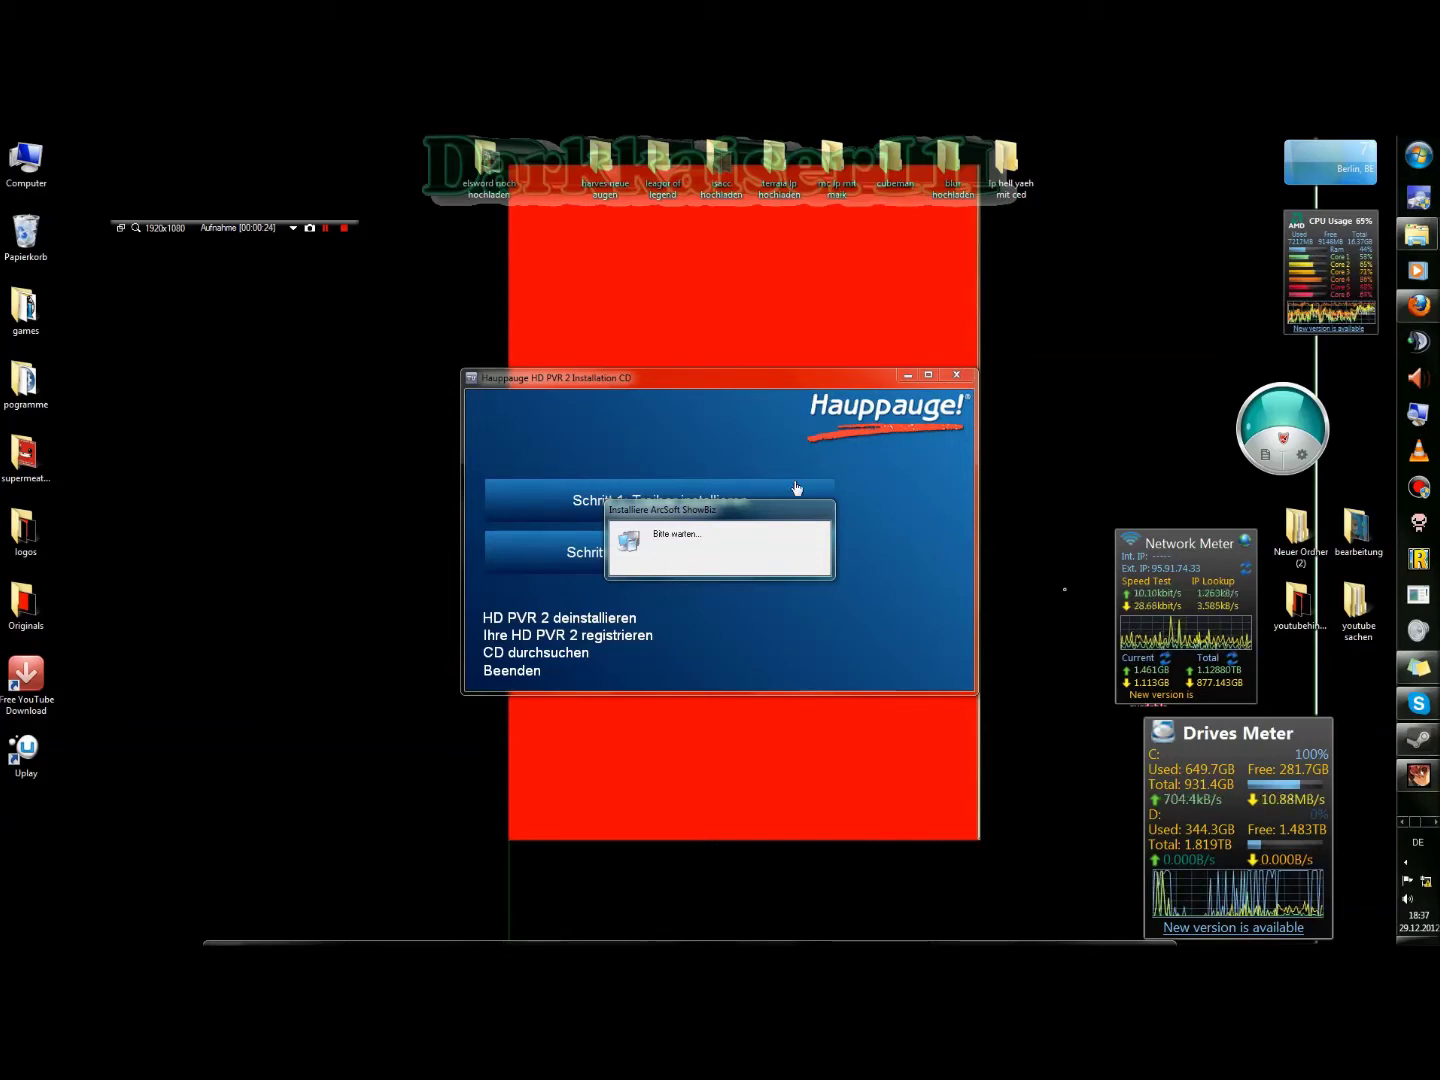
drag(833, 518, 882, 591)
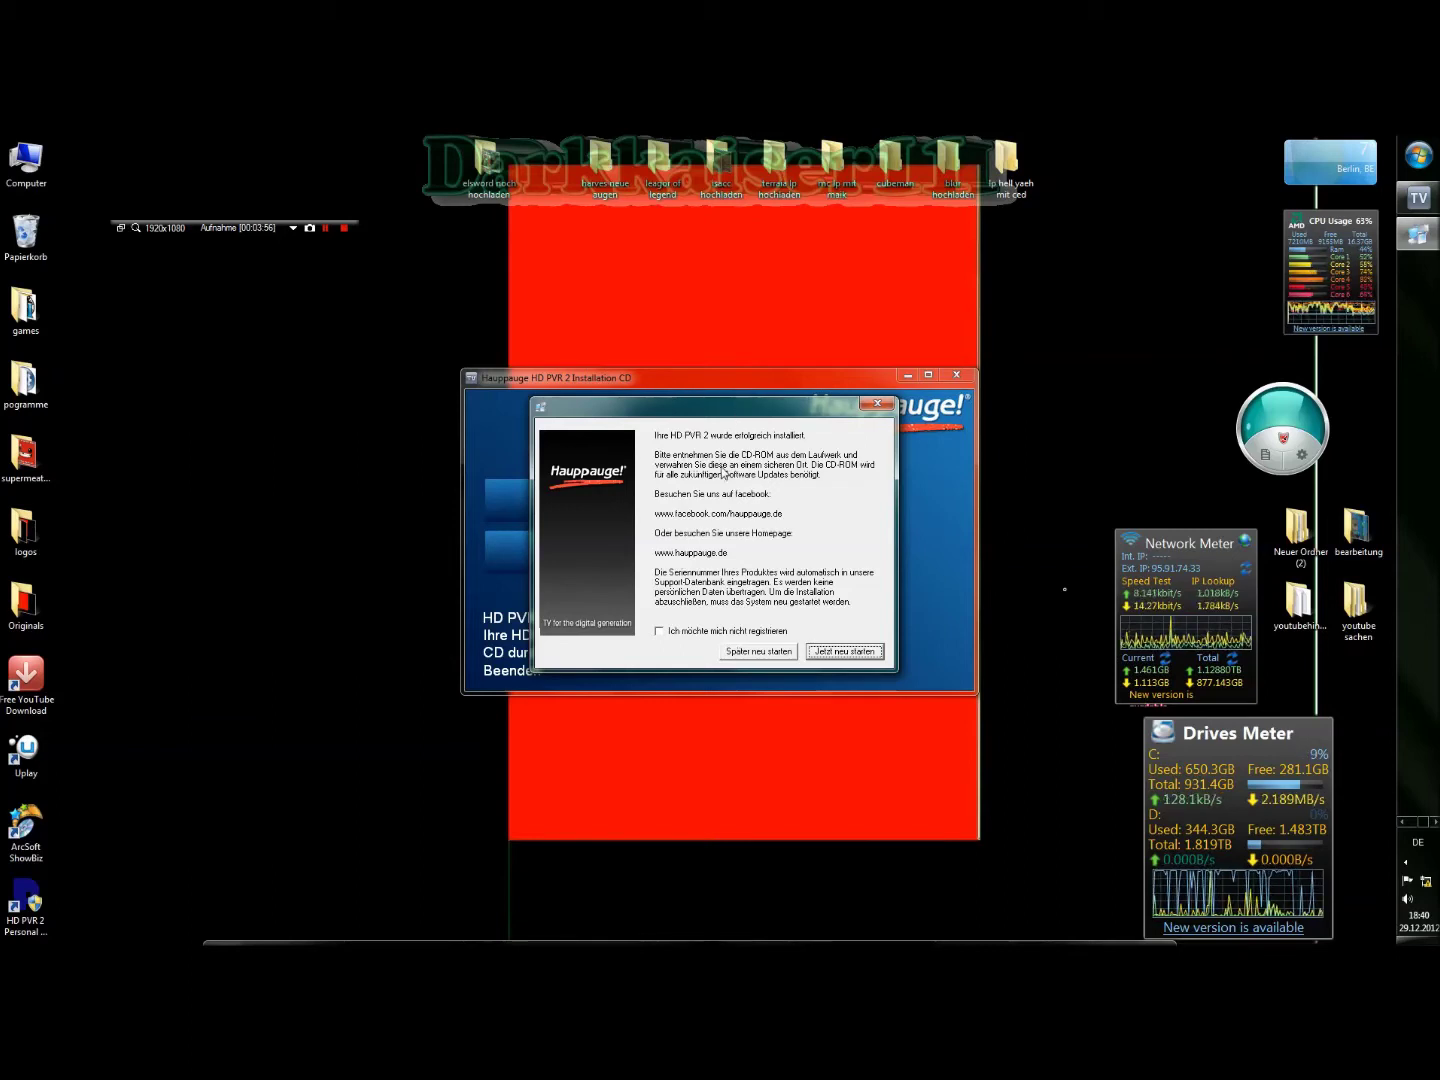
click(751, 653)
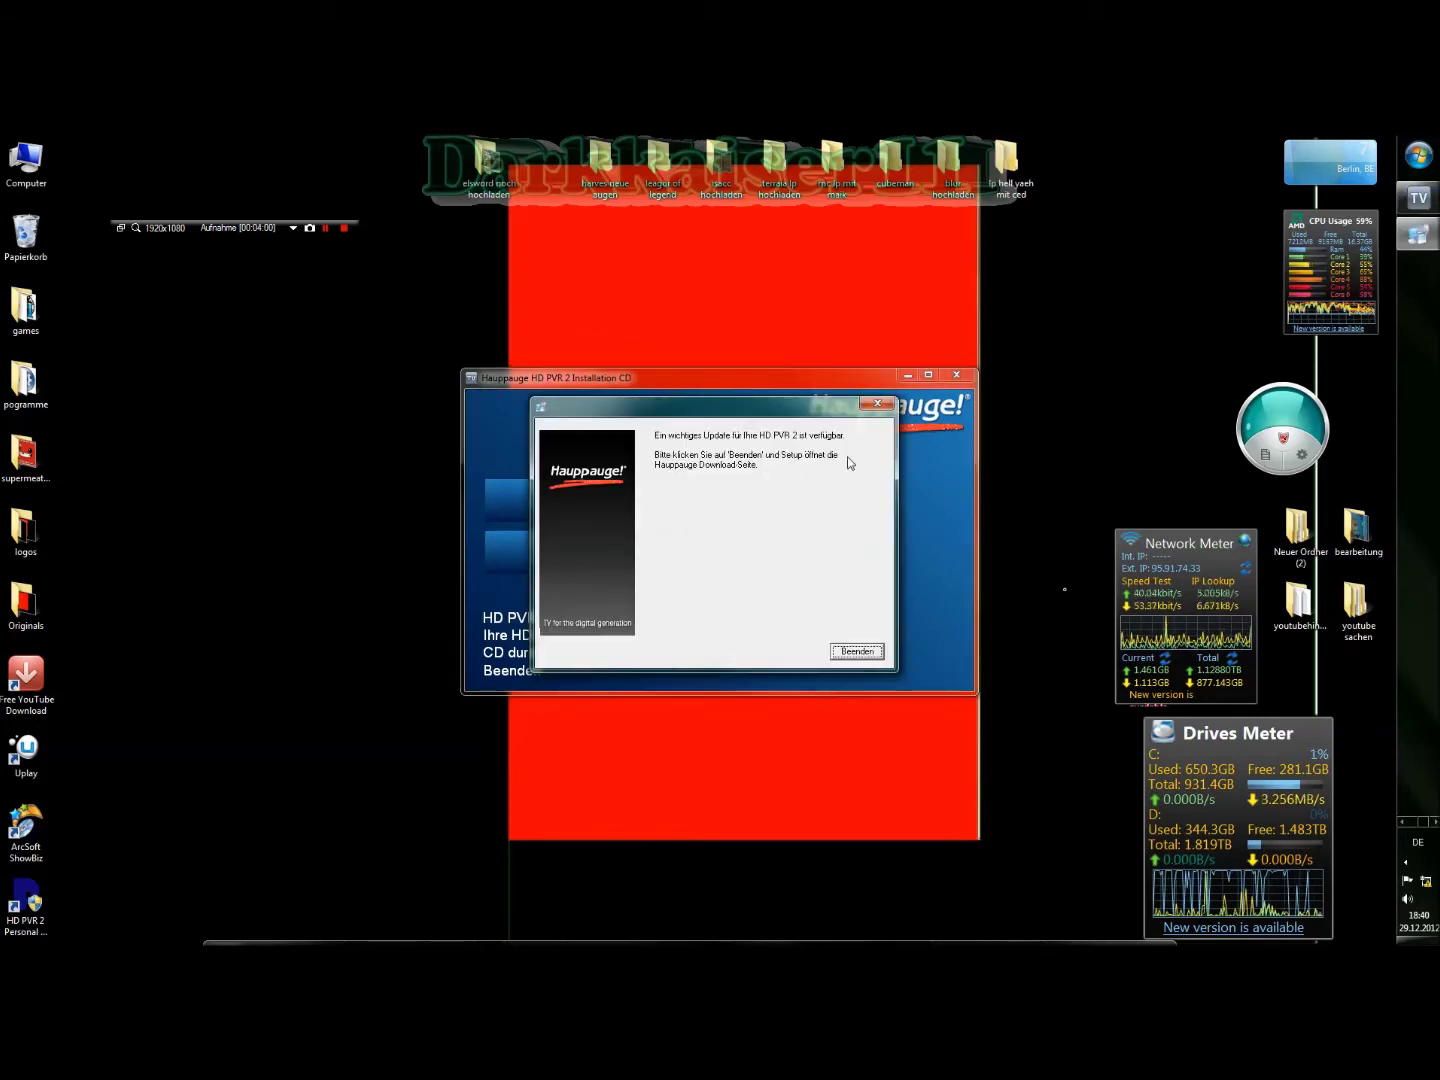
Step: Exit the software setup and close the browser download page and the installation CD window
click(867, 653)
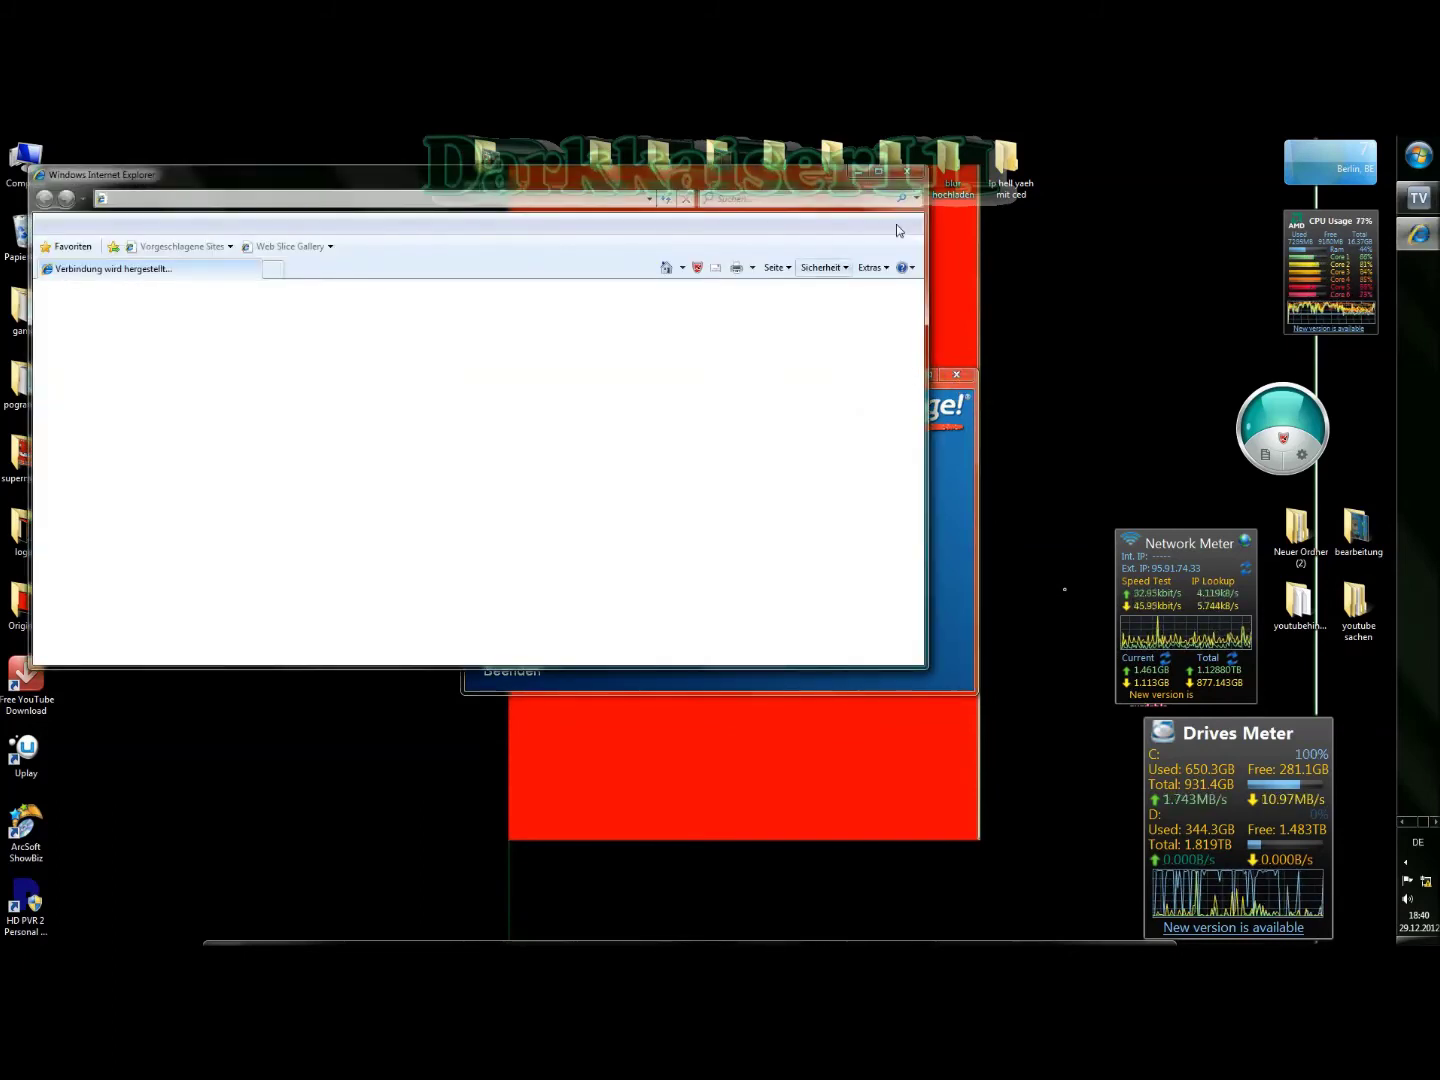
click(907, 172)
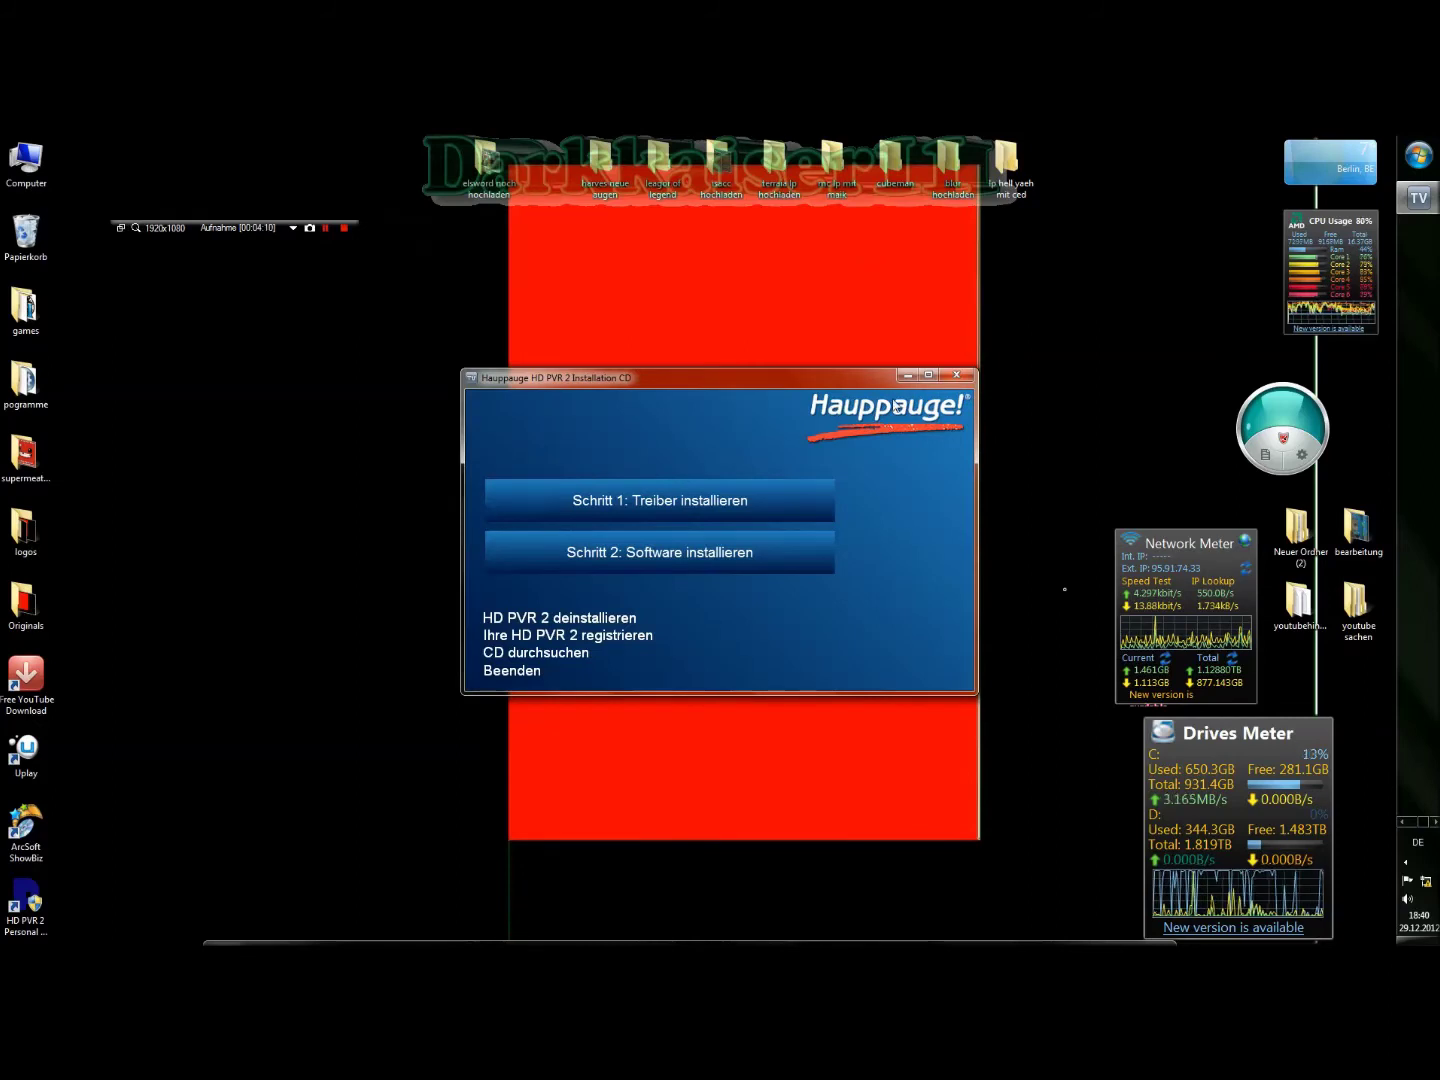
click(958, 376)
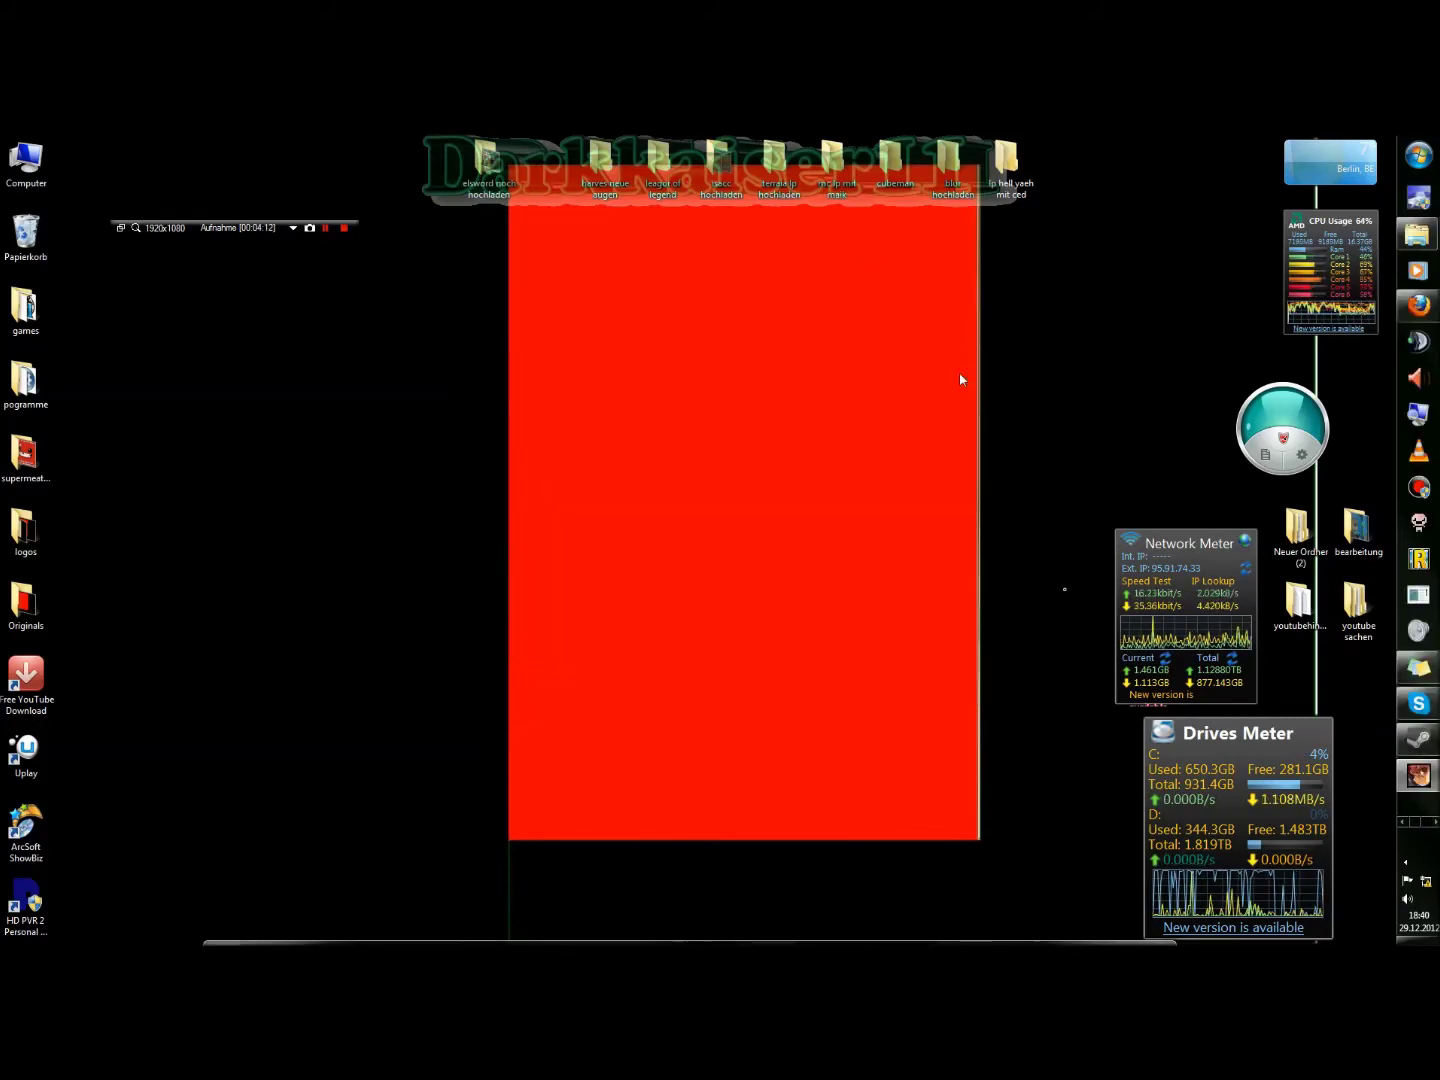
click(343, 229)
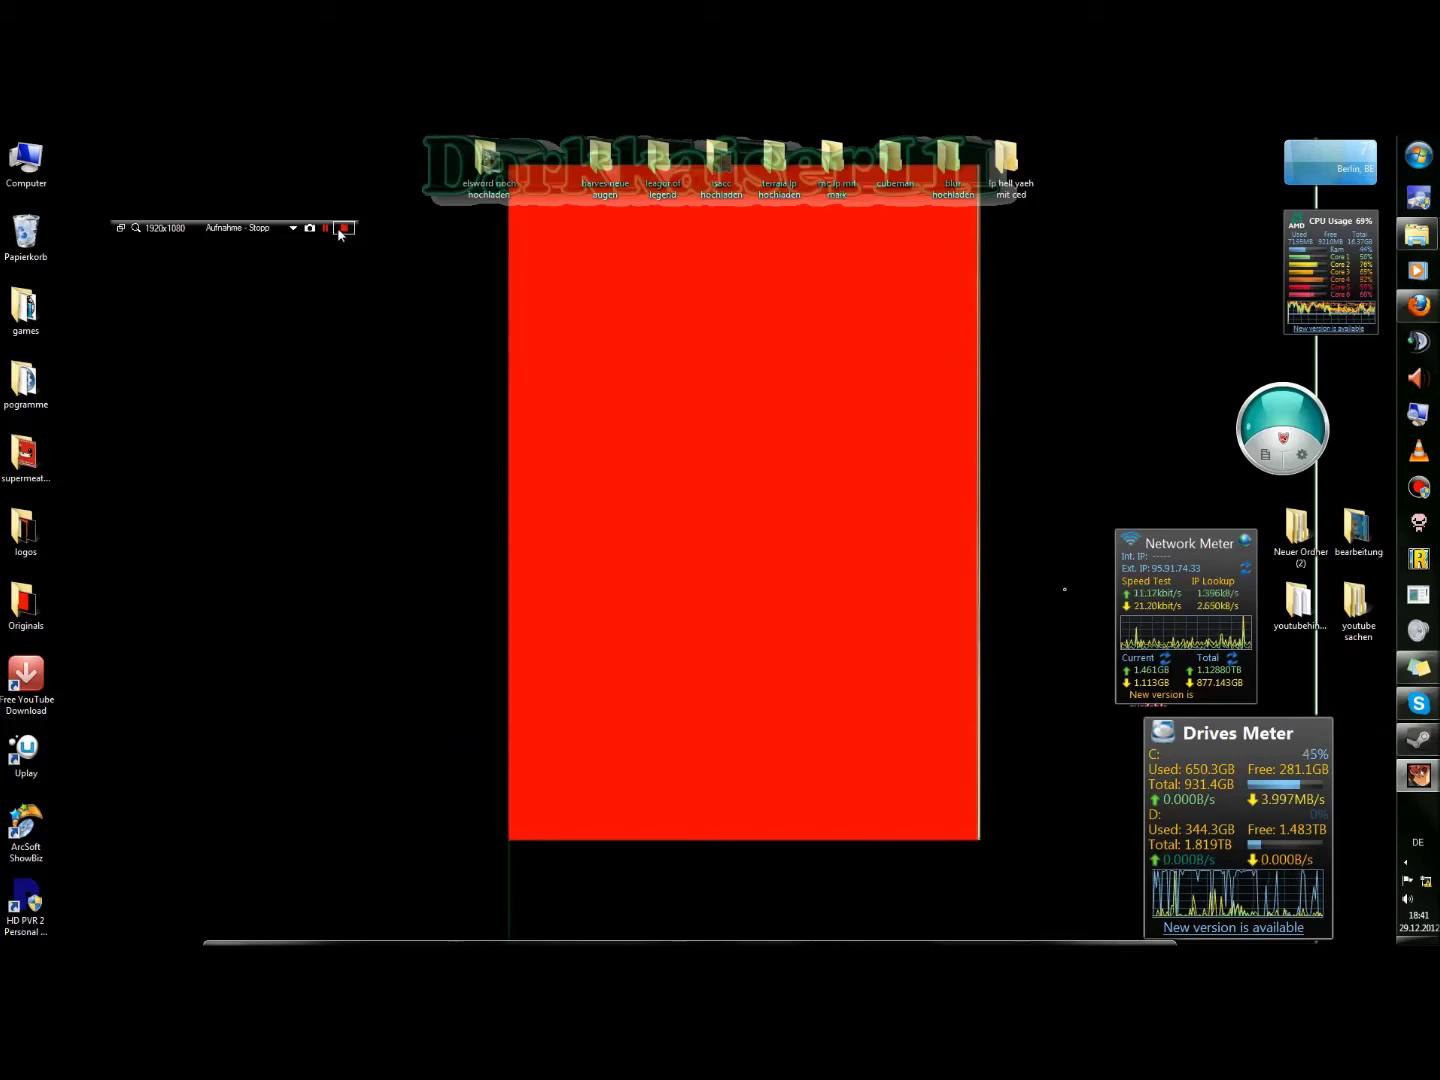
click(341, 229)
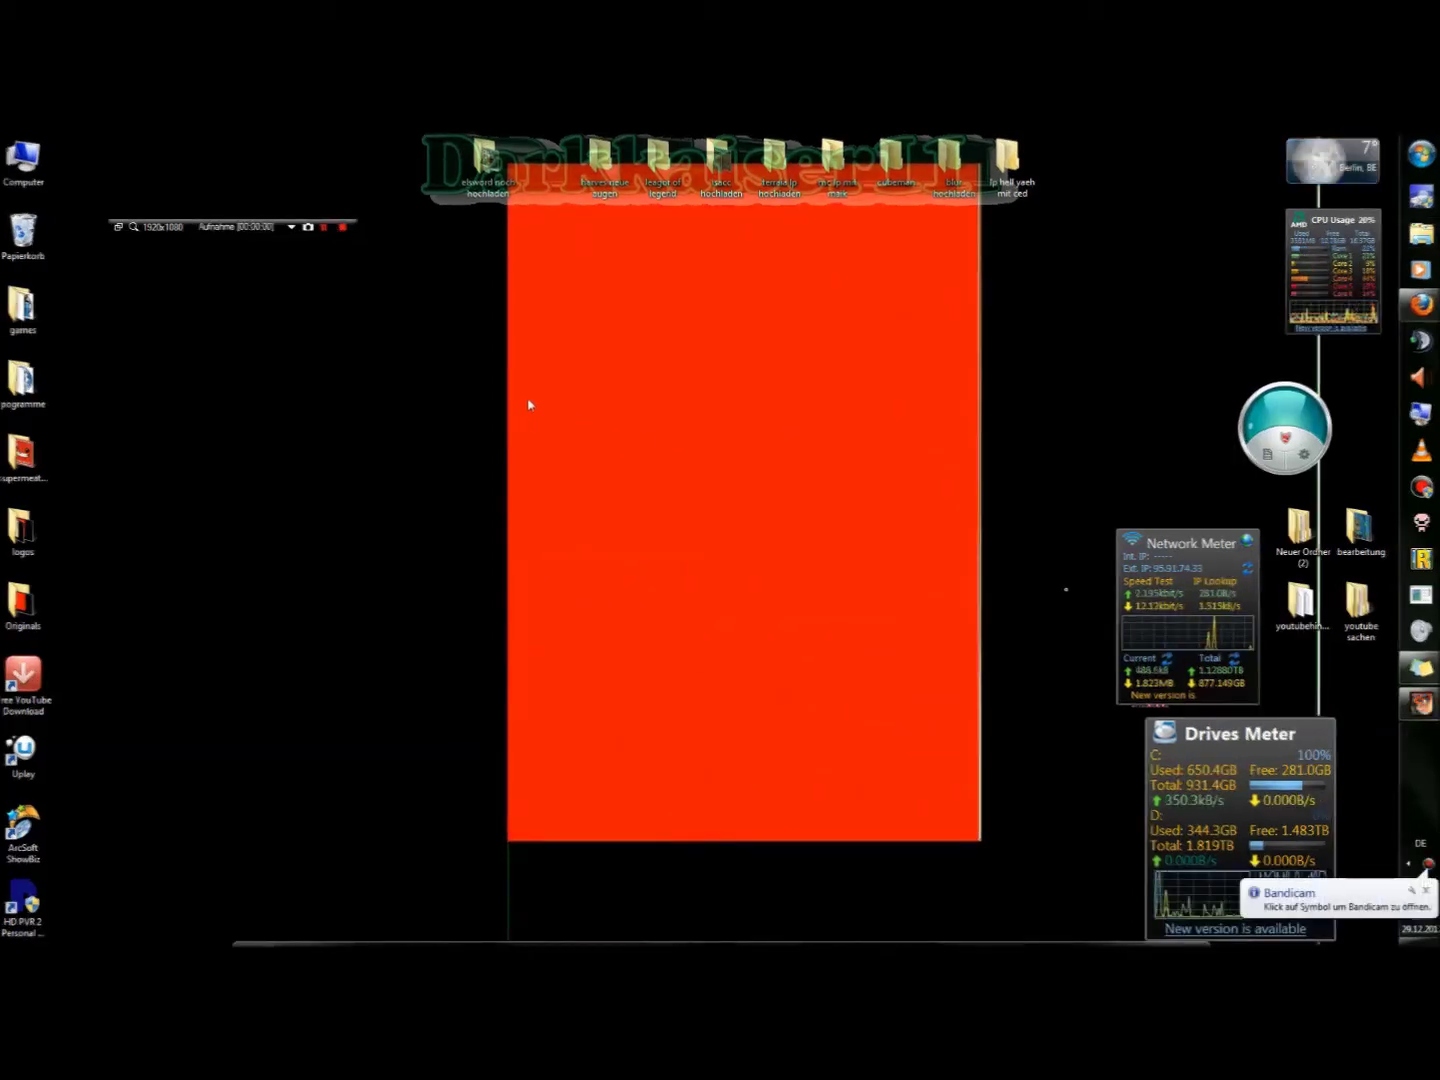
Step: Start ArcSoft ShowBiz without downloading the new version and refresh the source list in the Capture Module
click(22, 830)
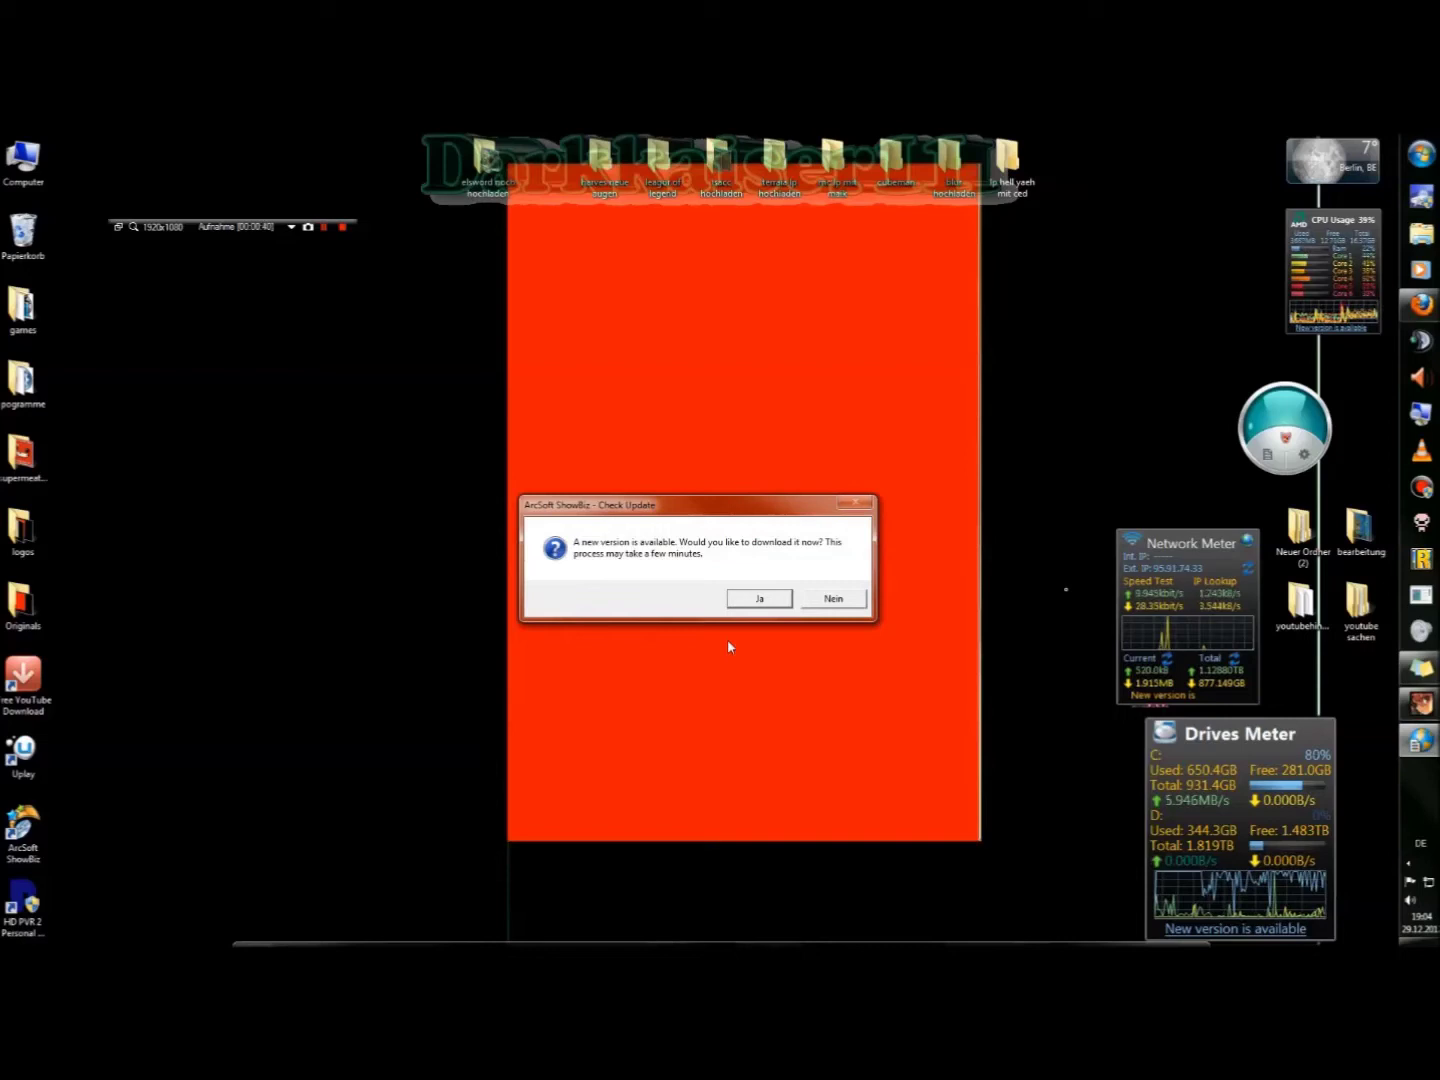
click(834, 598)
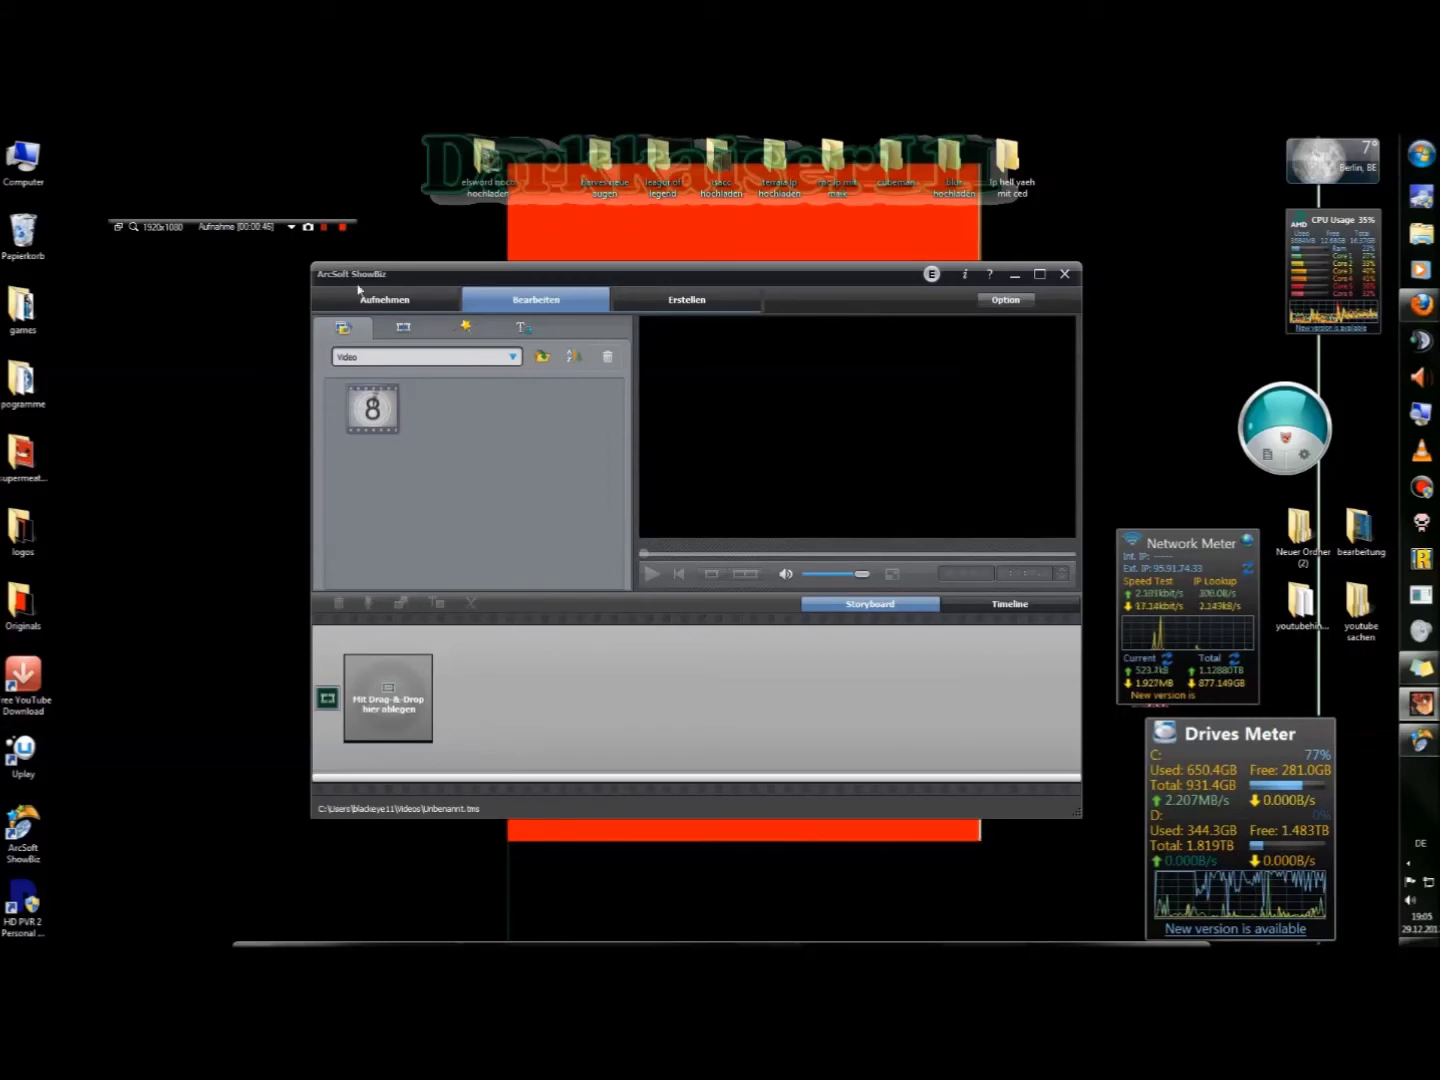
click(386, 301)
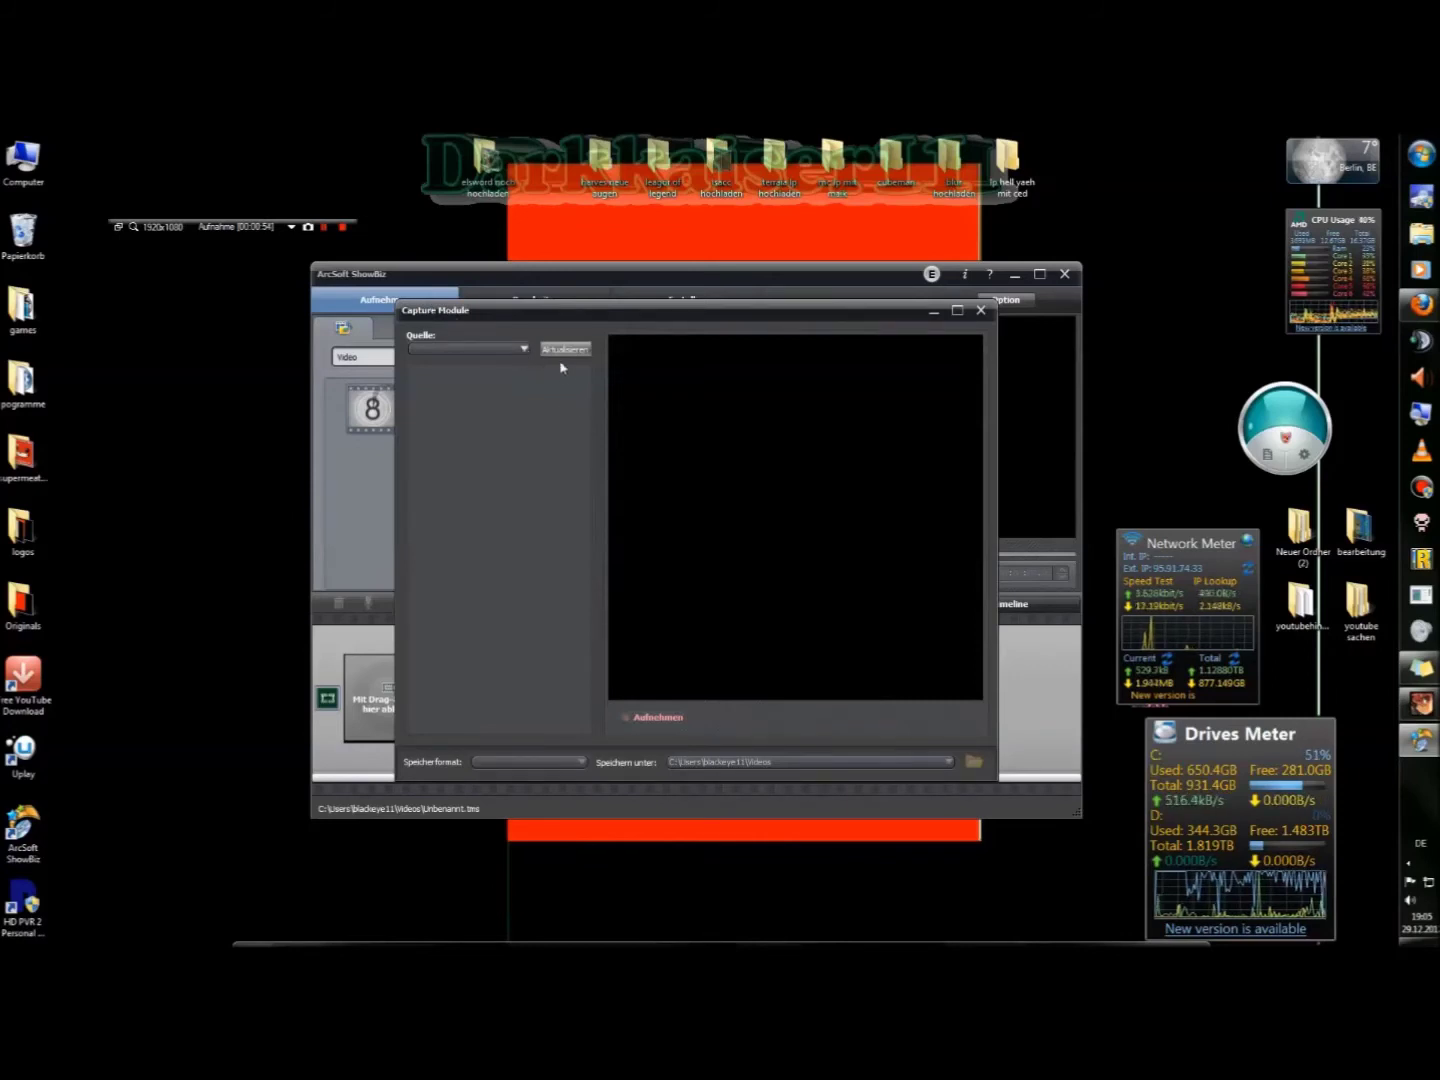
click(548, 354)
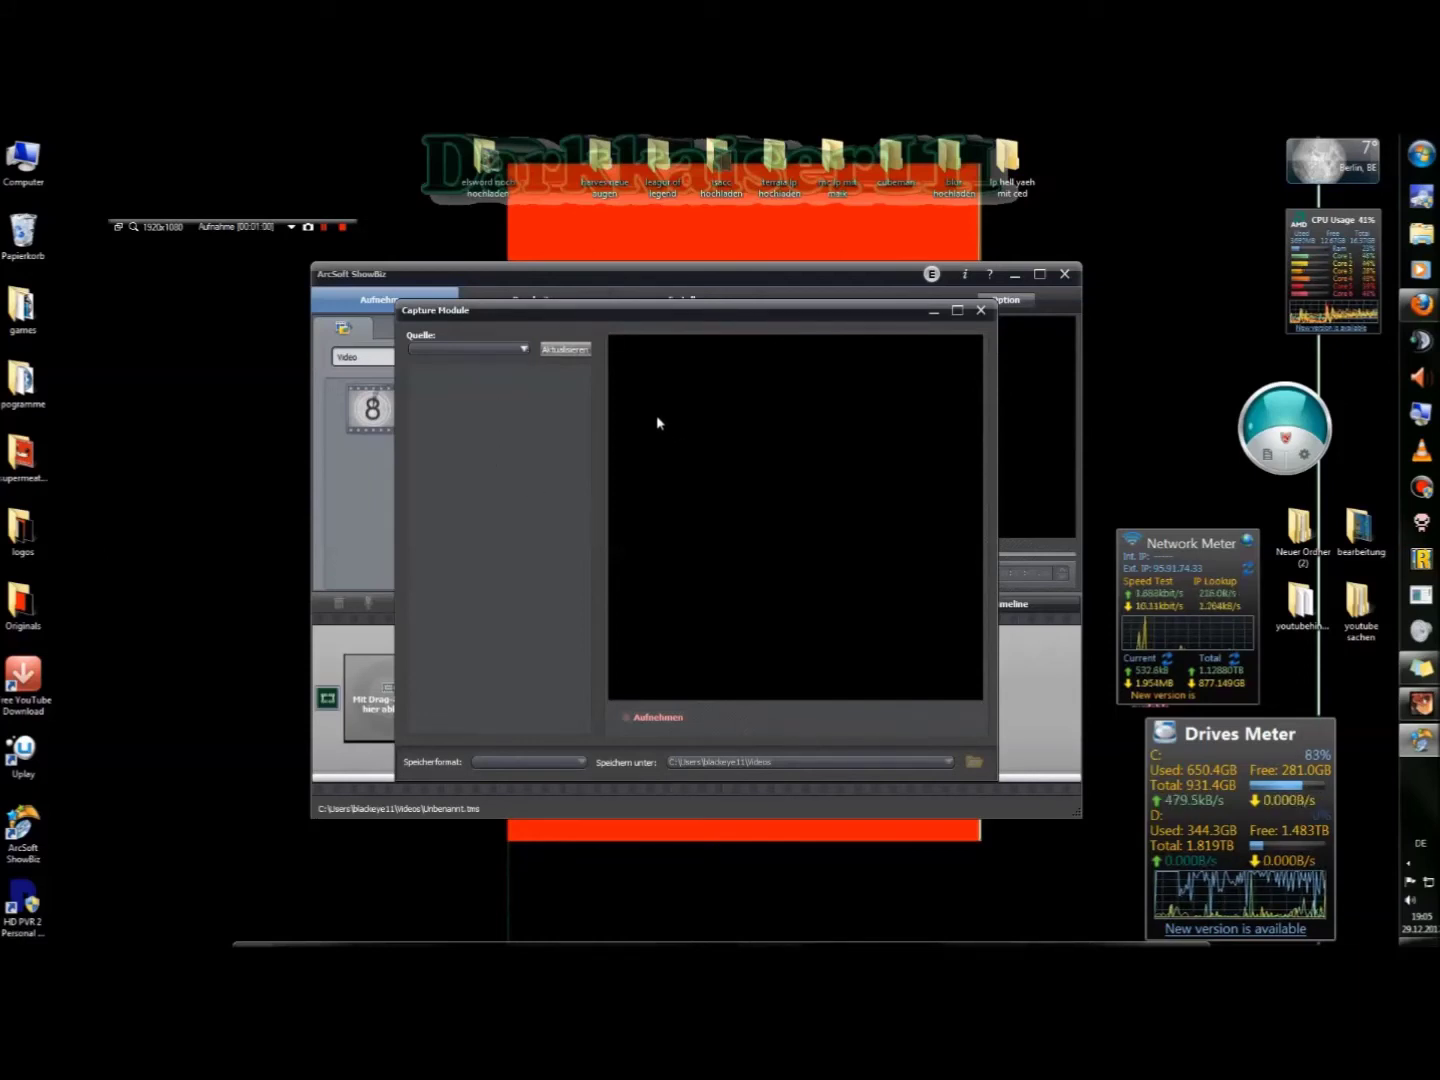
Step: Look through the ShowBiz project and preference options outside the Capture Module and return to the Capture Module
click(980, 311)
click(1002, 299)
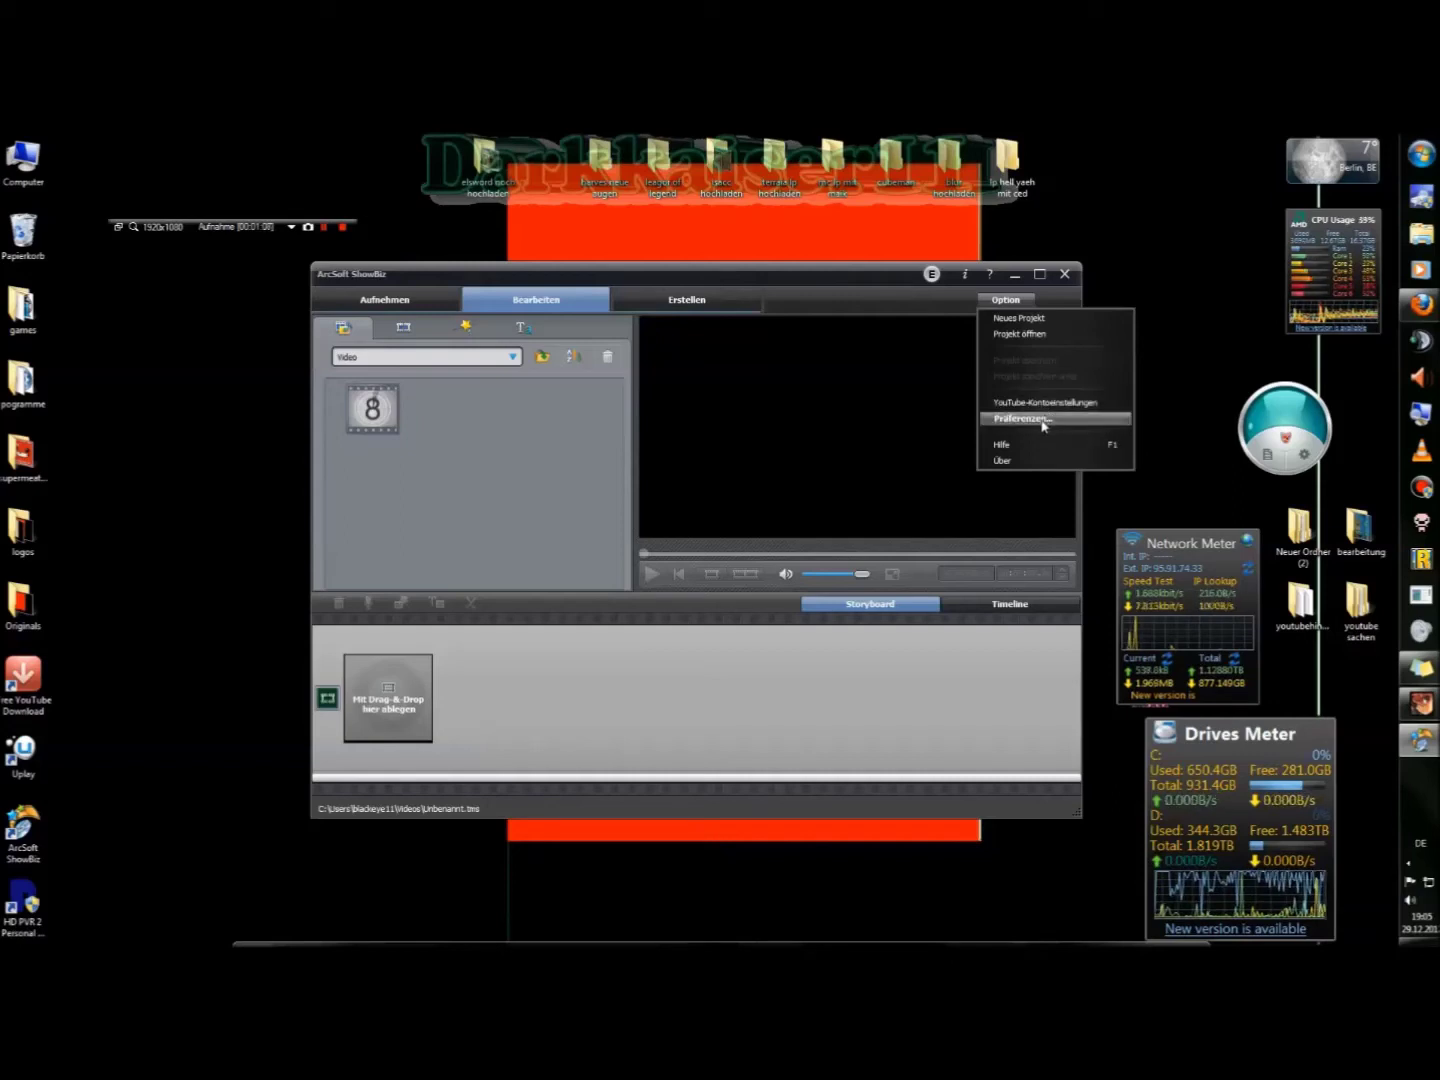
click(842, 306)
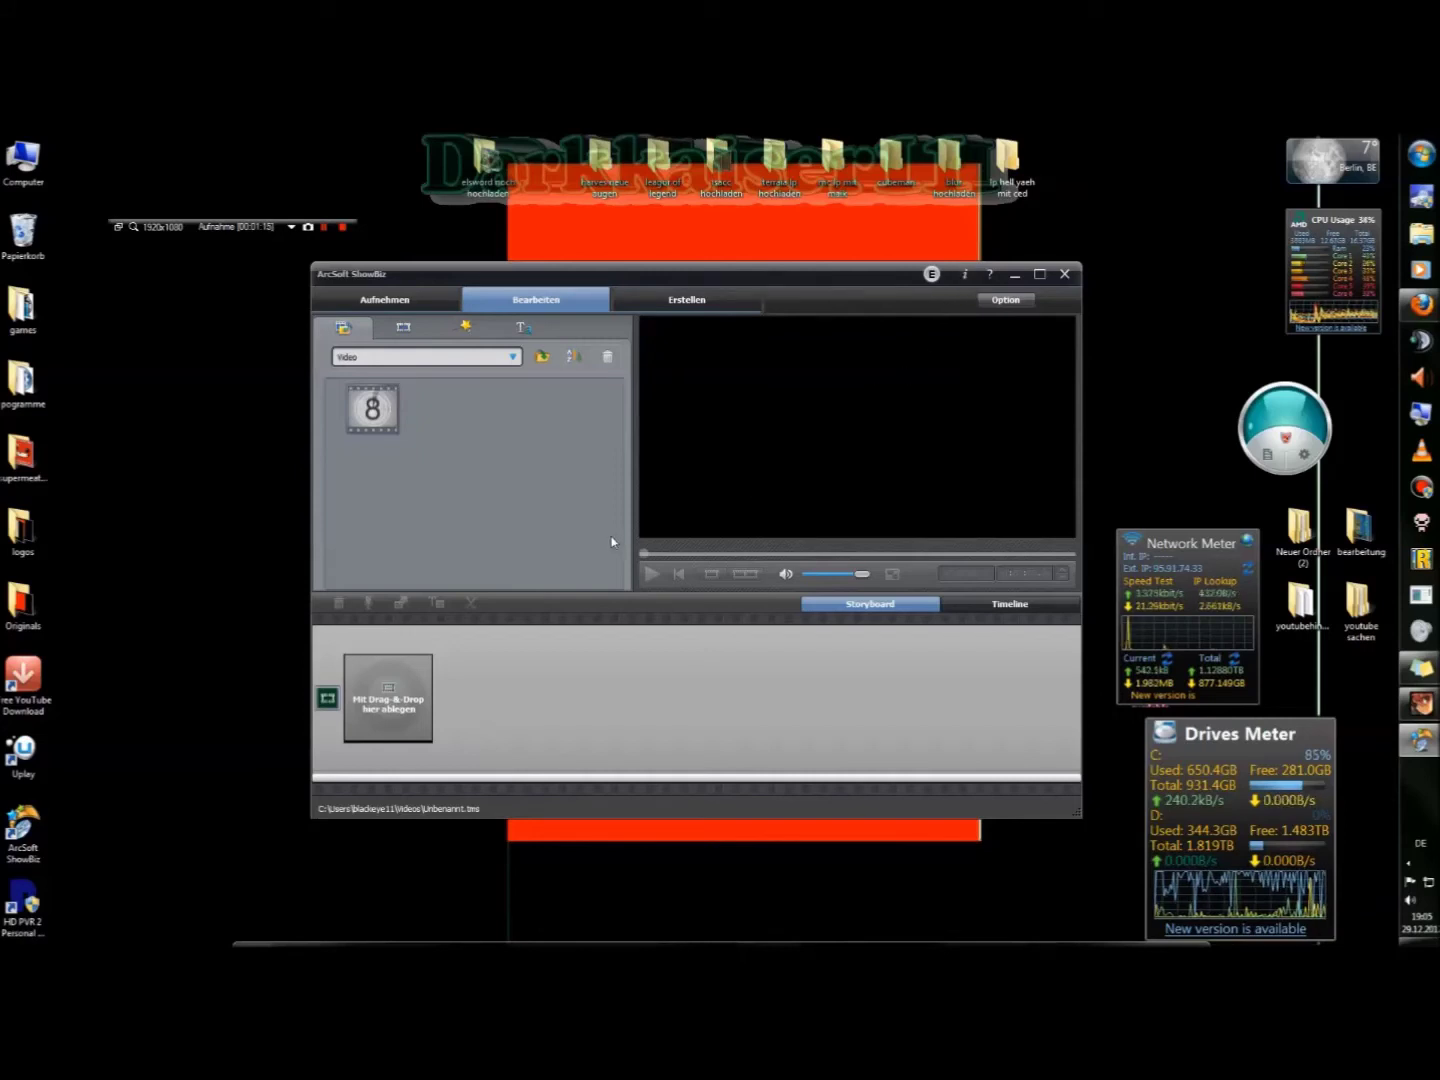
click(404, 311)
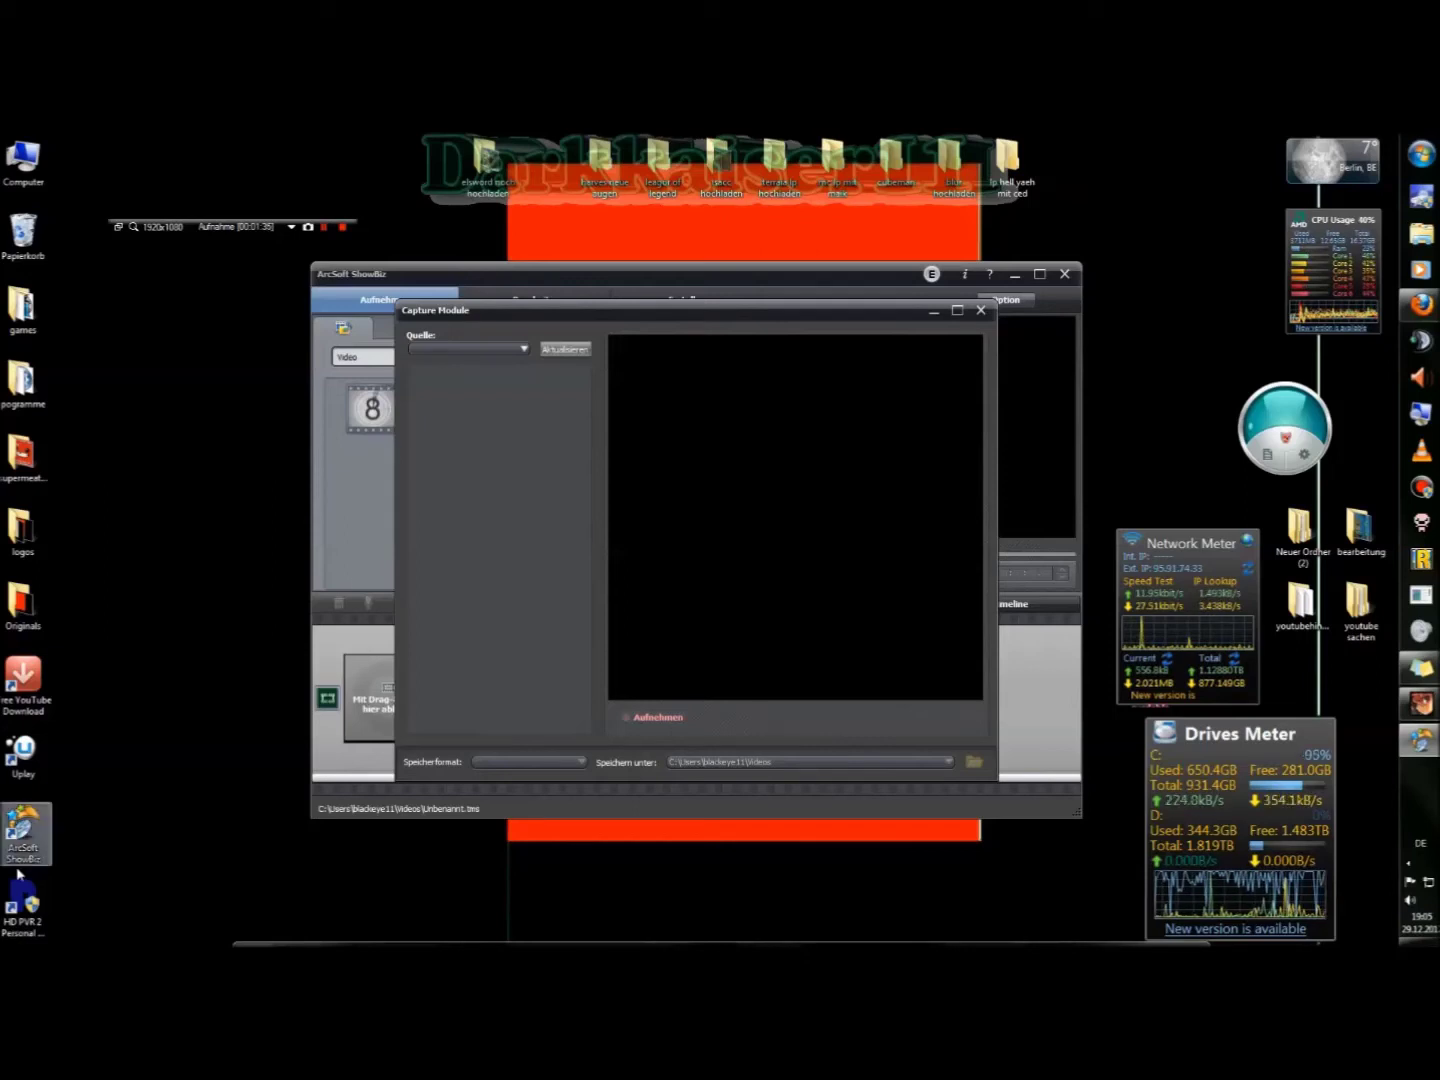
Step: View the watermark settings in the HD PVR 2 Personal Logo Editor and close it without changes
double_click(23, 904)
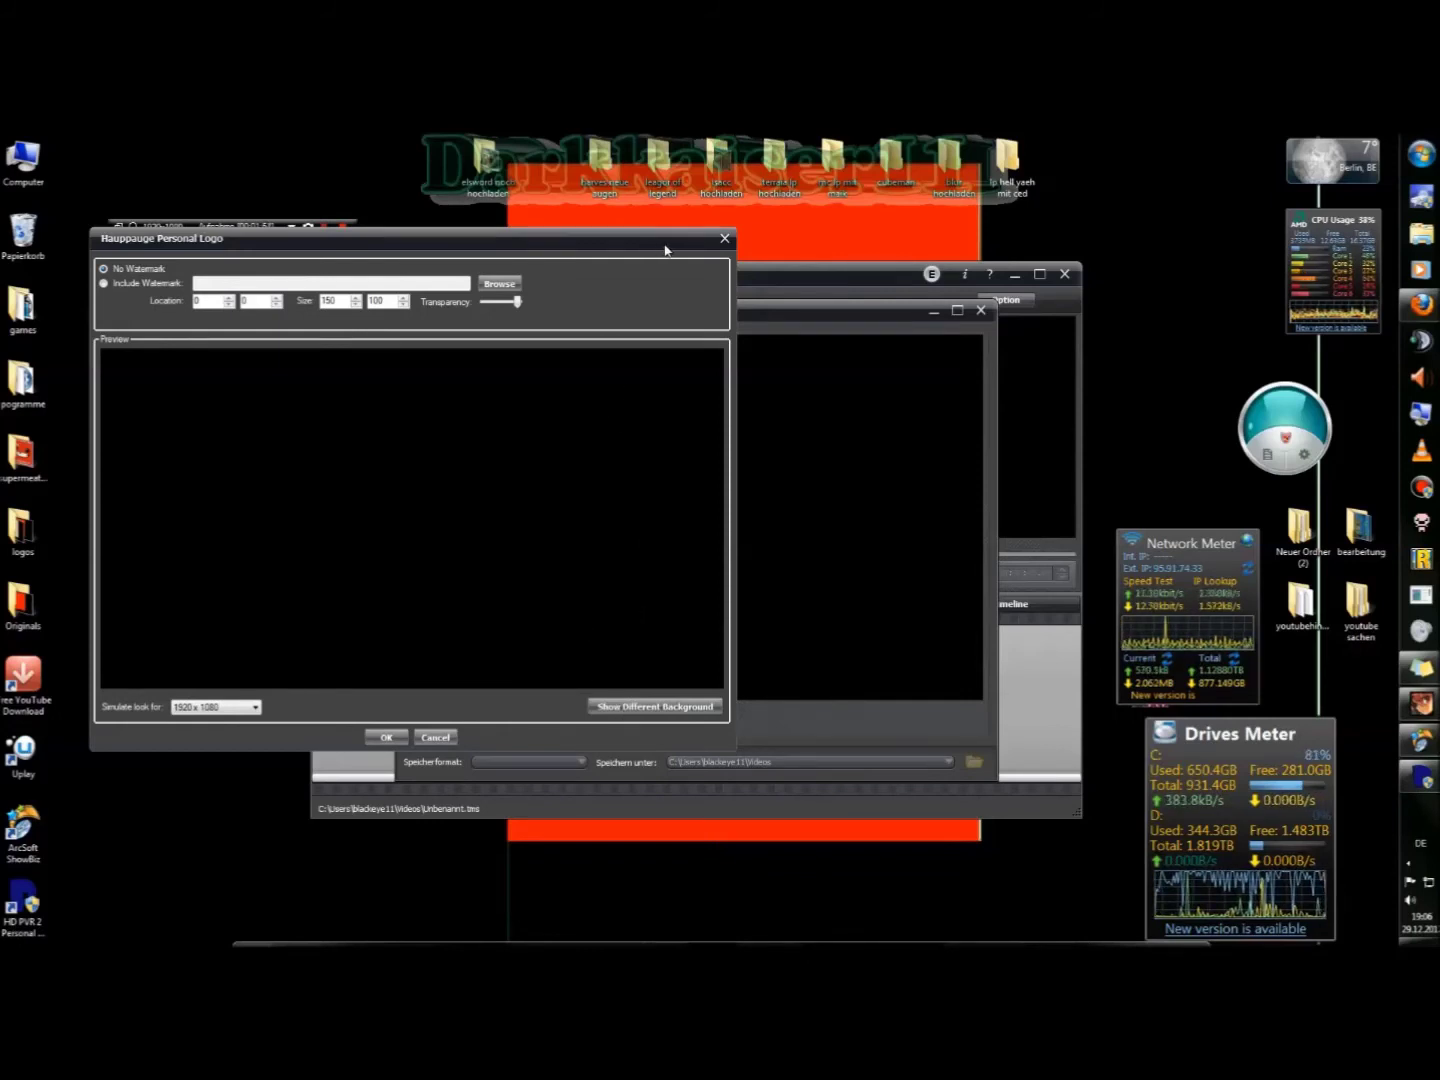
click(725, 240)
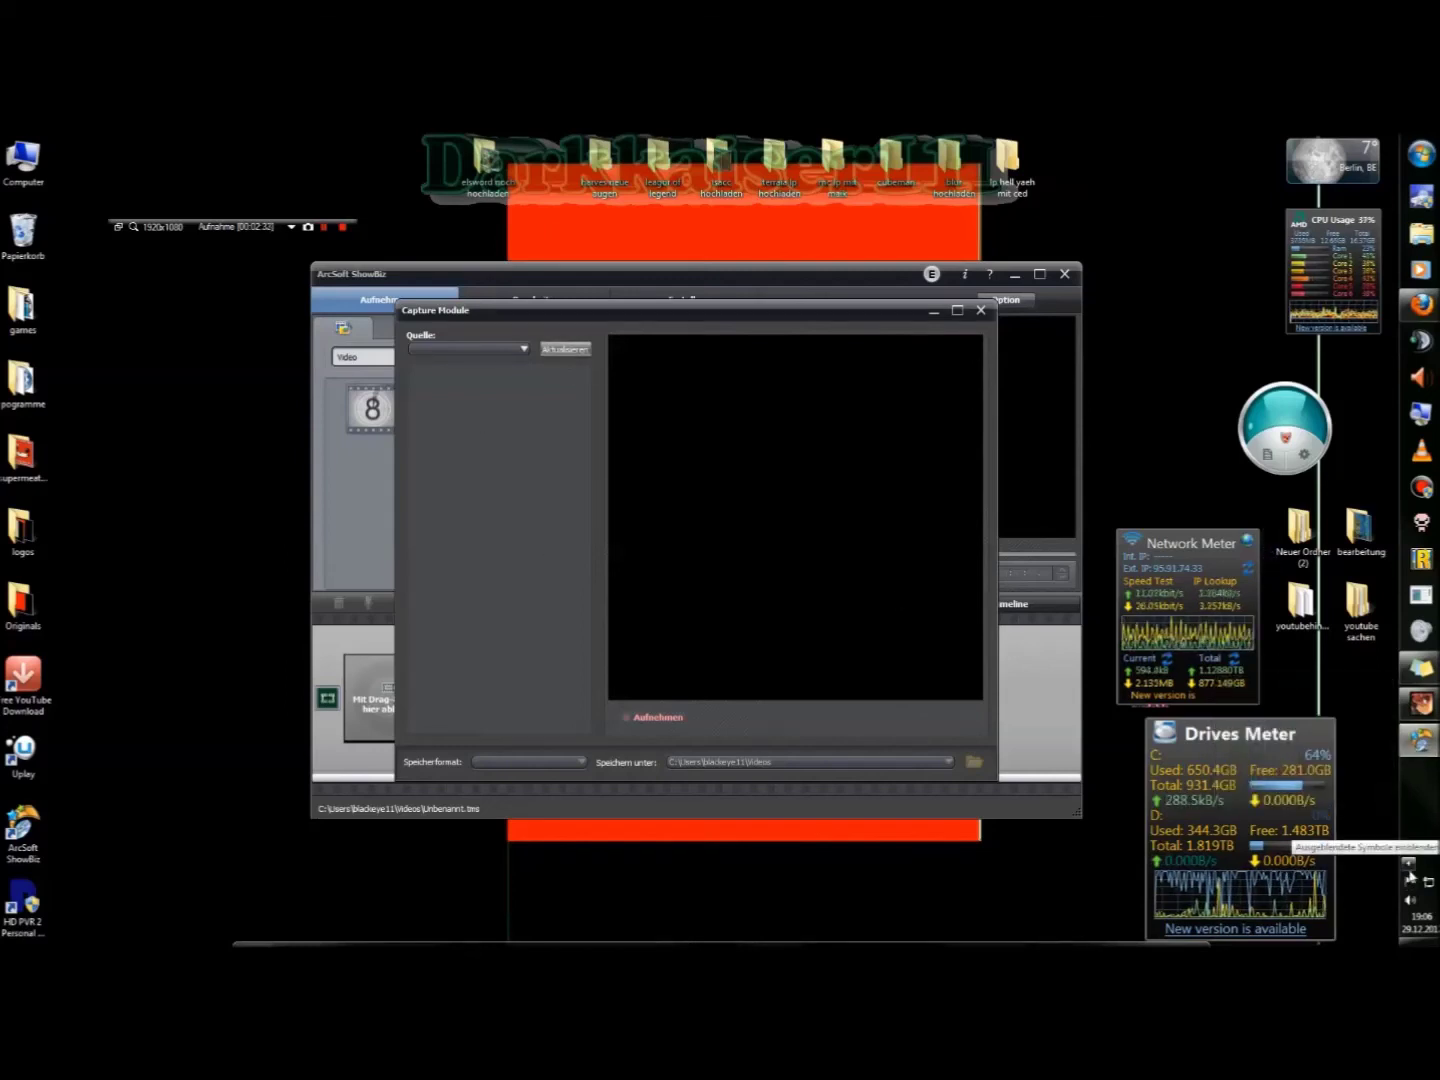
Step: Try to update the Unknown Device's driver in Device Manager from the E:\Drivers folder, including subfolders
click(1430, 159)
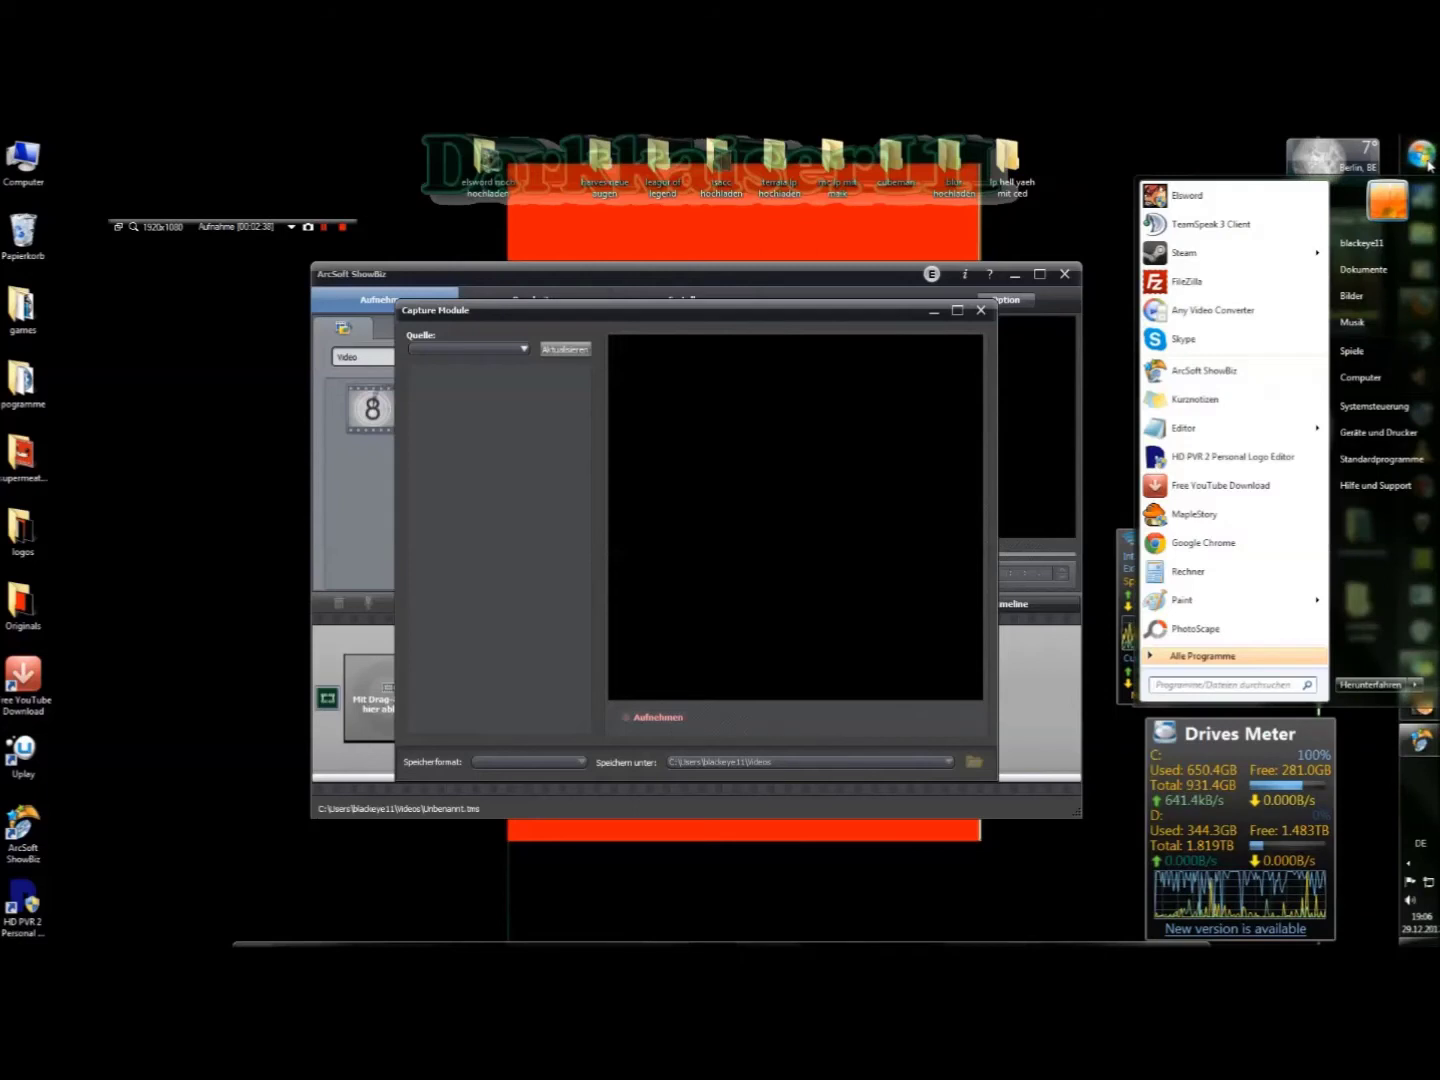
click(1365, 377)
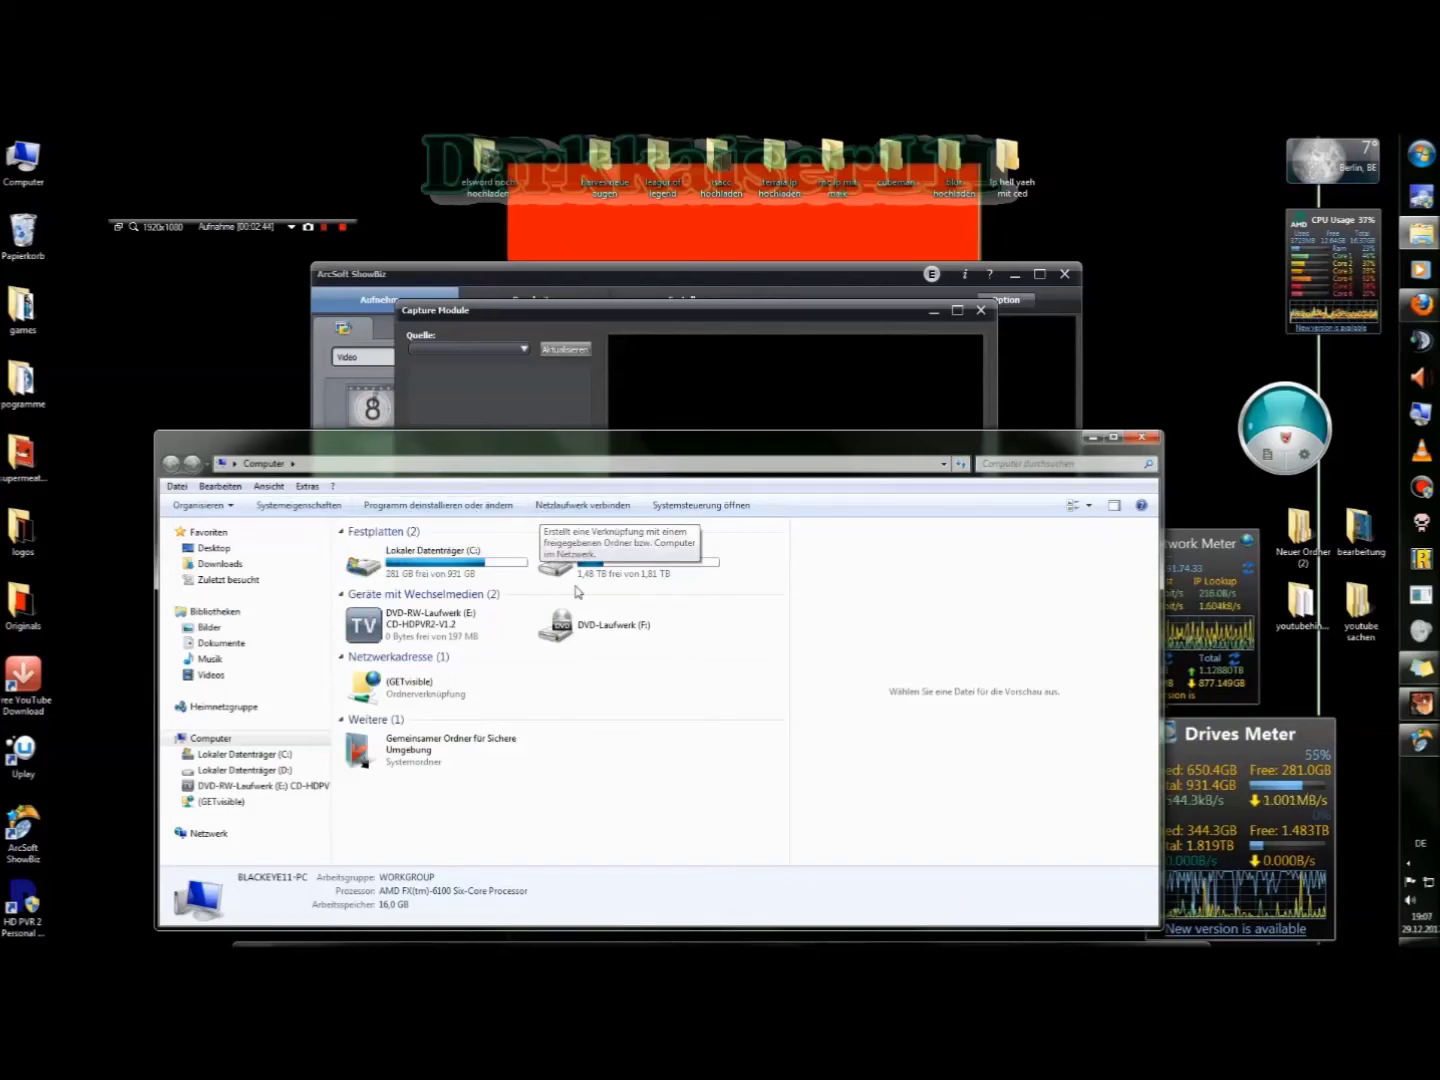
right_click(714, 765)
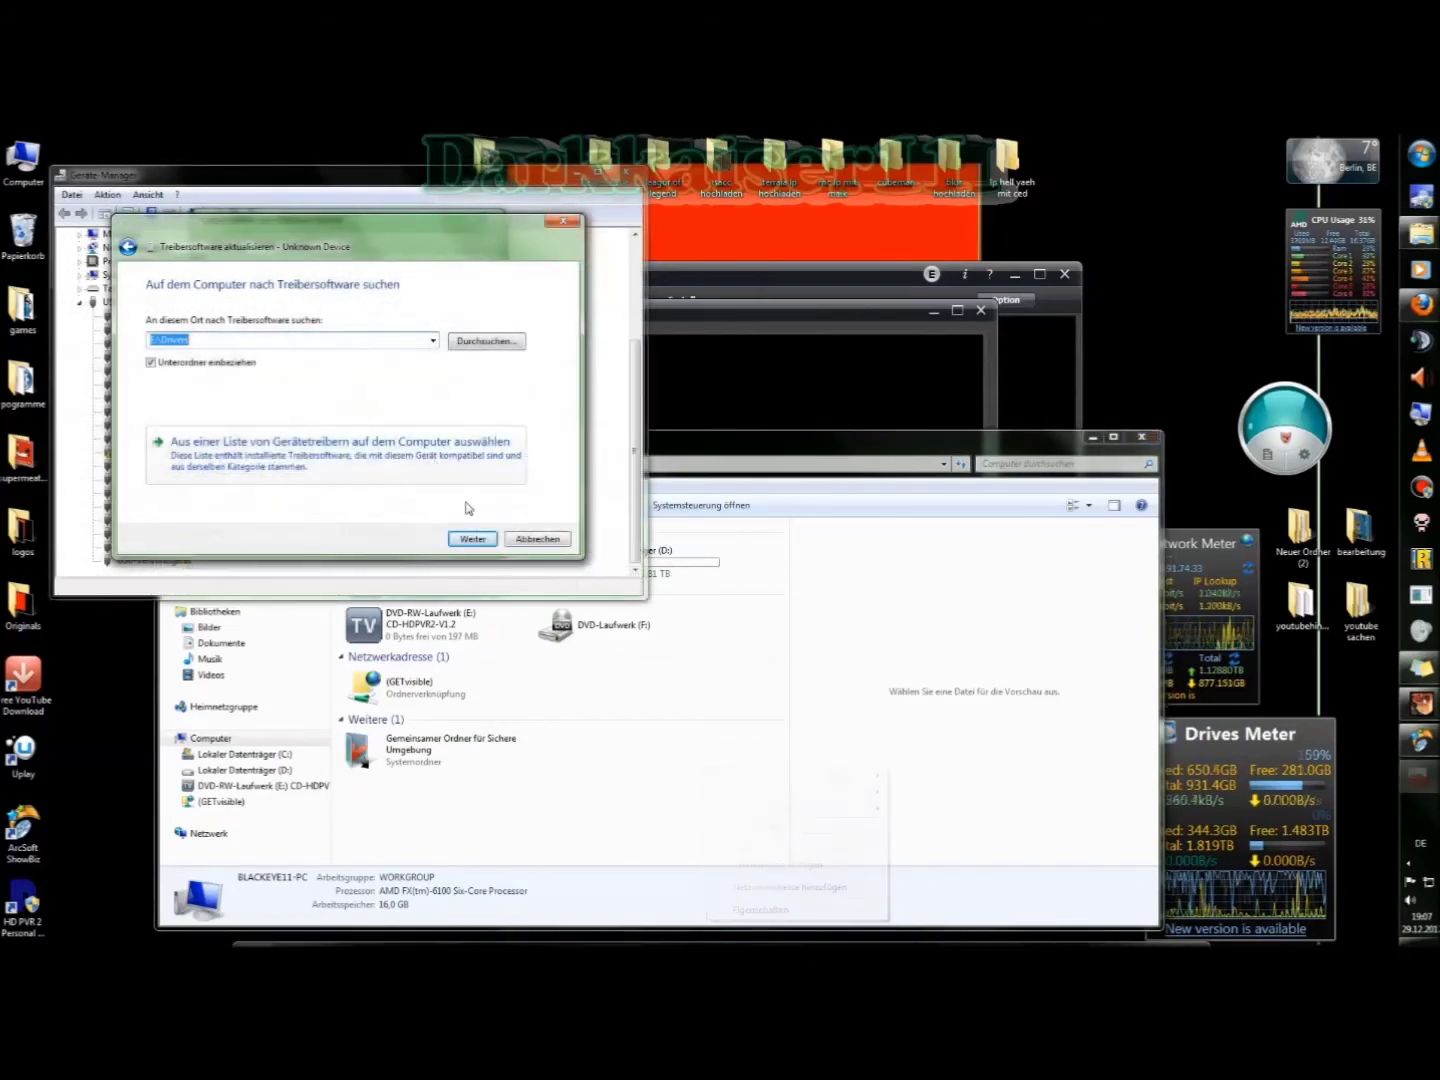
click(475, 539)
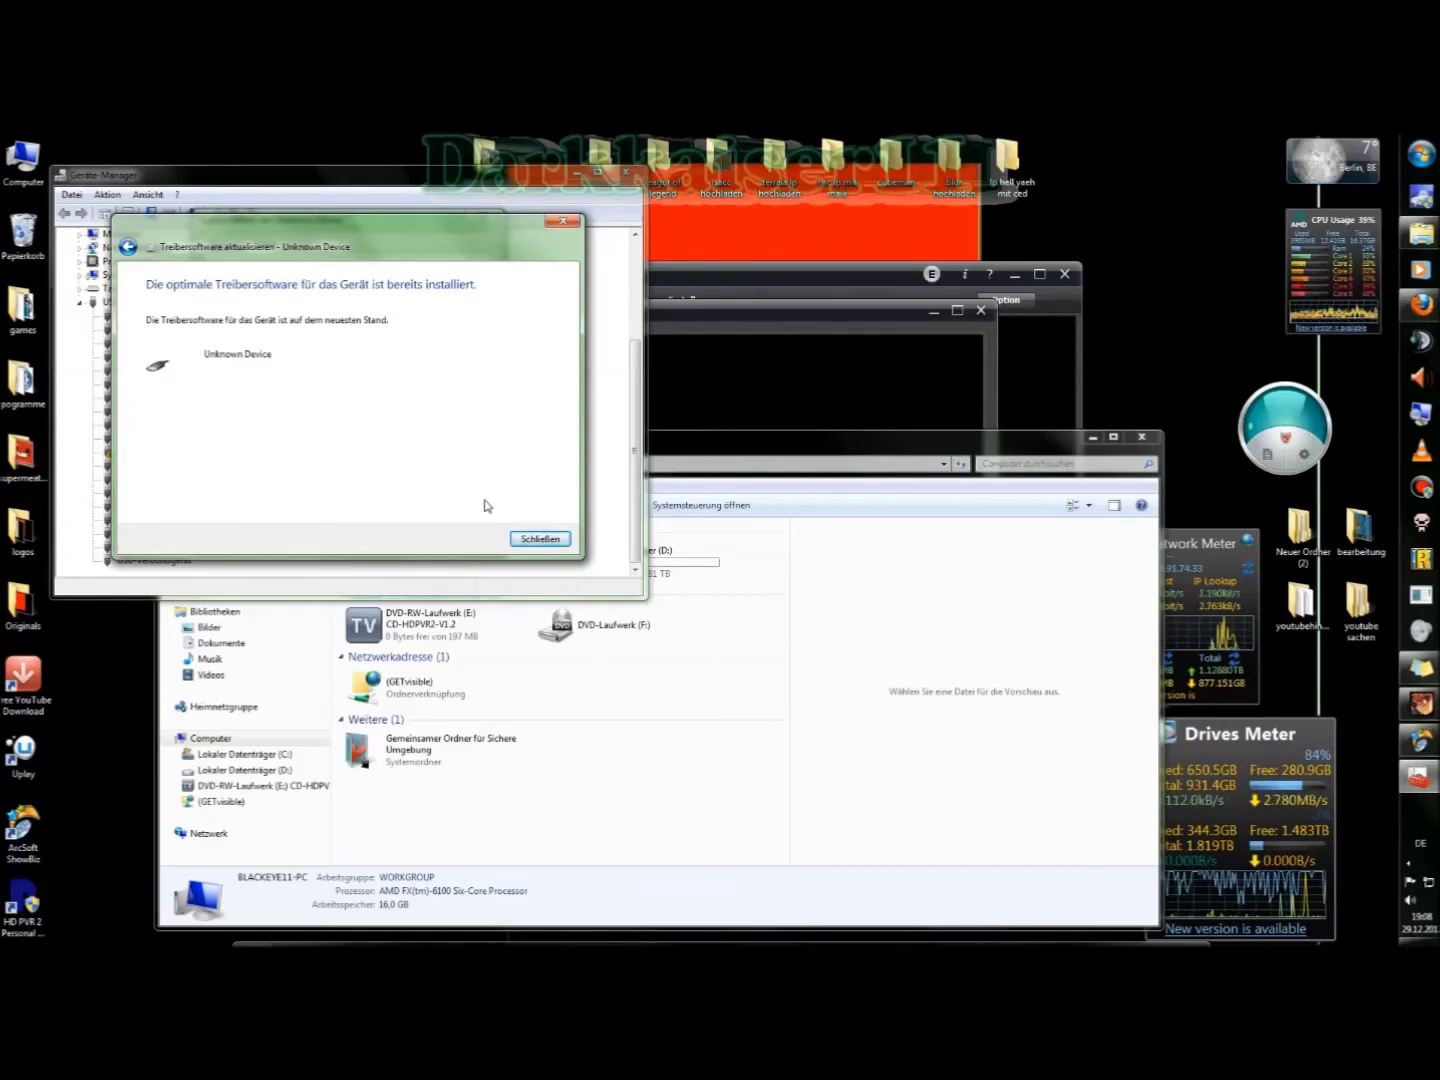
click(540, 539)
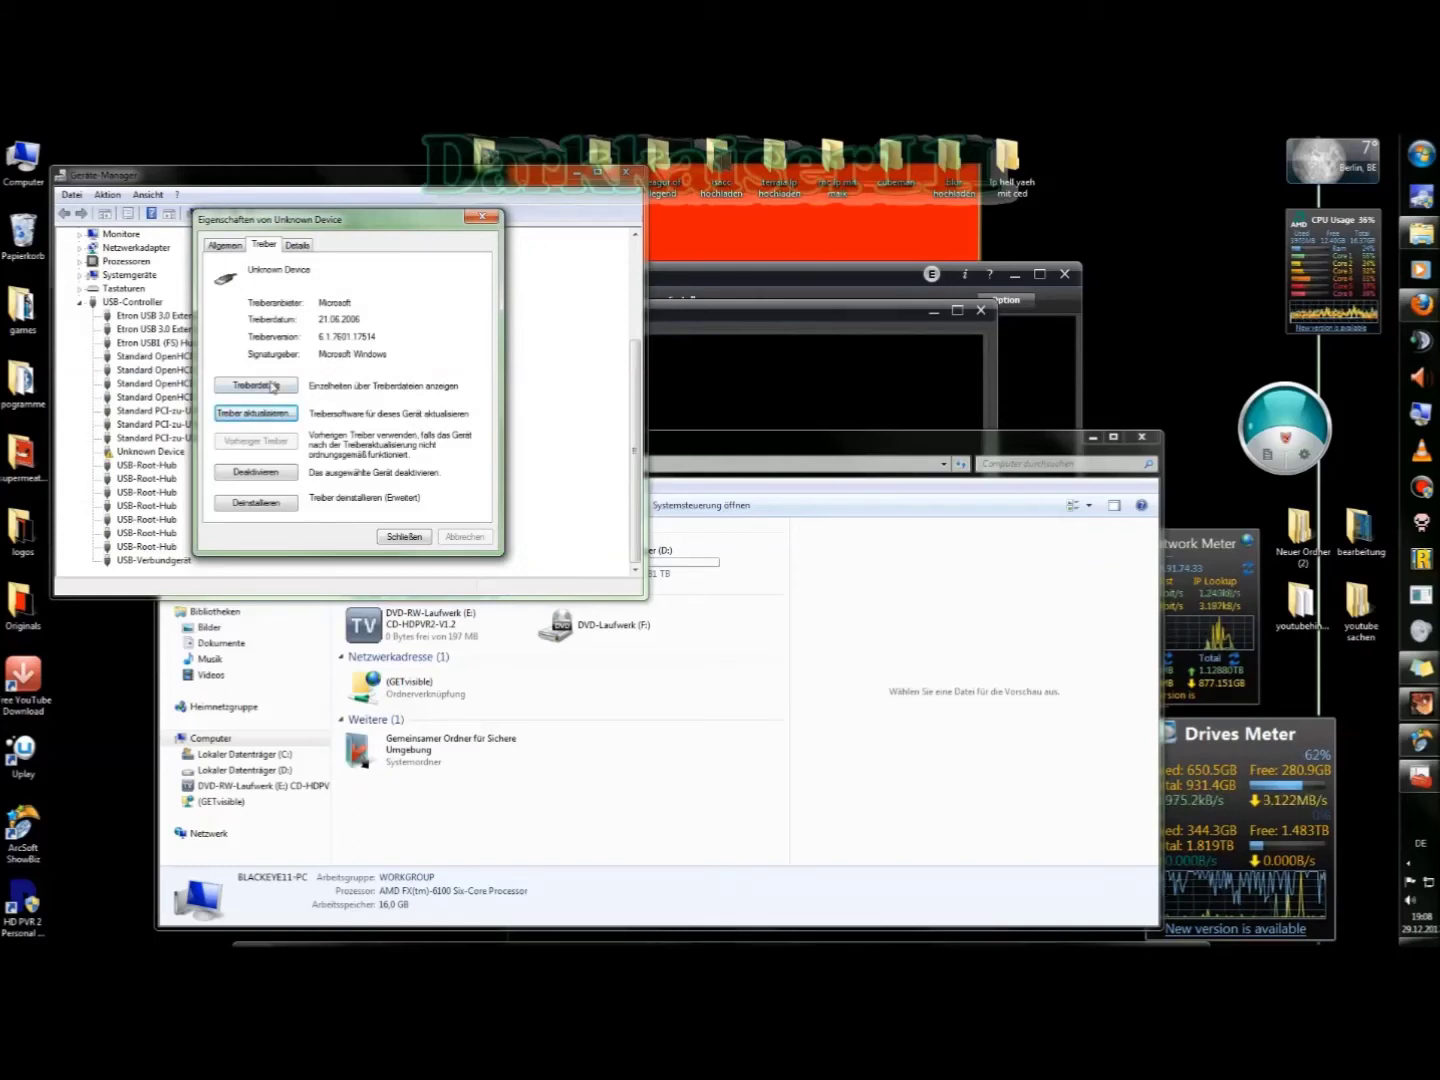
Step: Uninstall the Unknown Device from the system configuration and close Device Manager
click(262, 502)
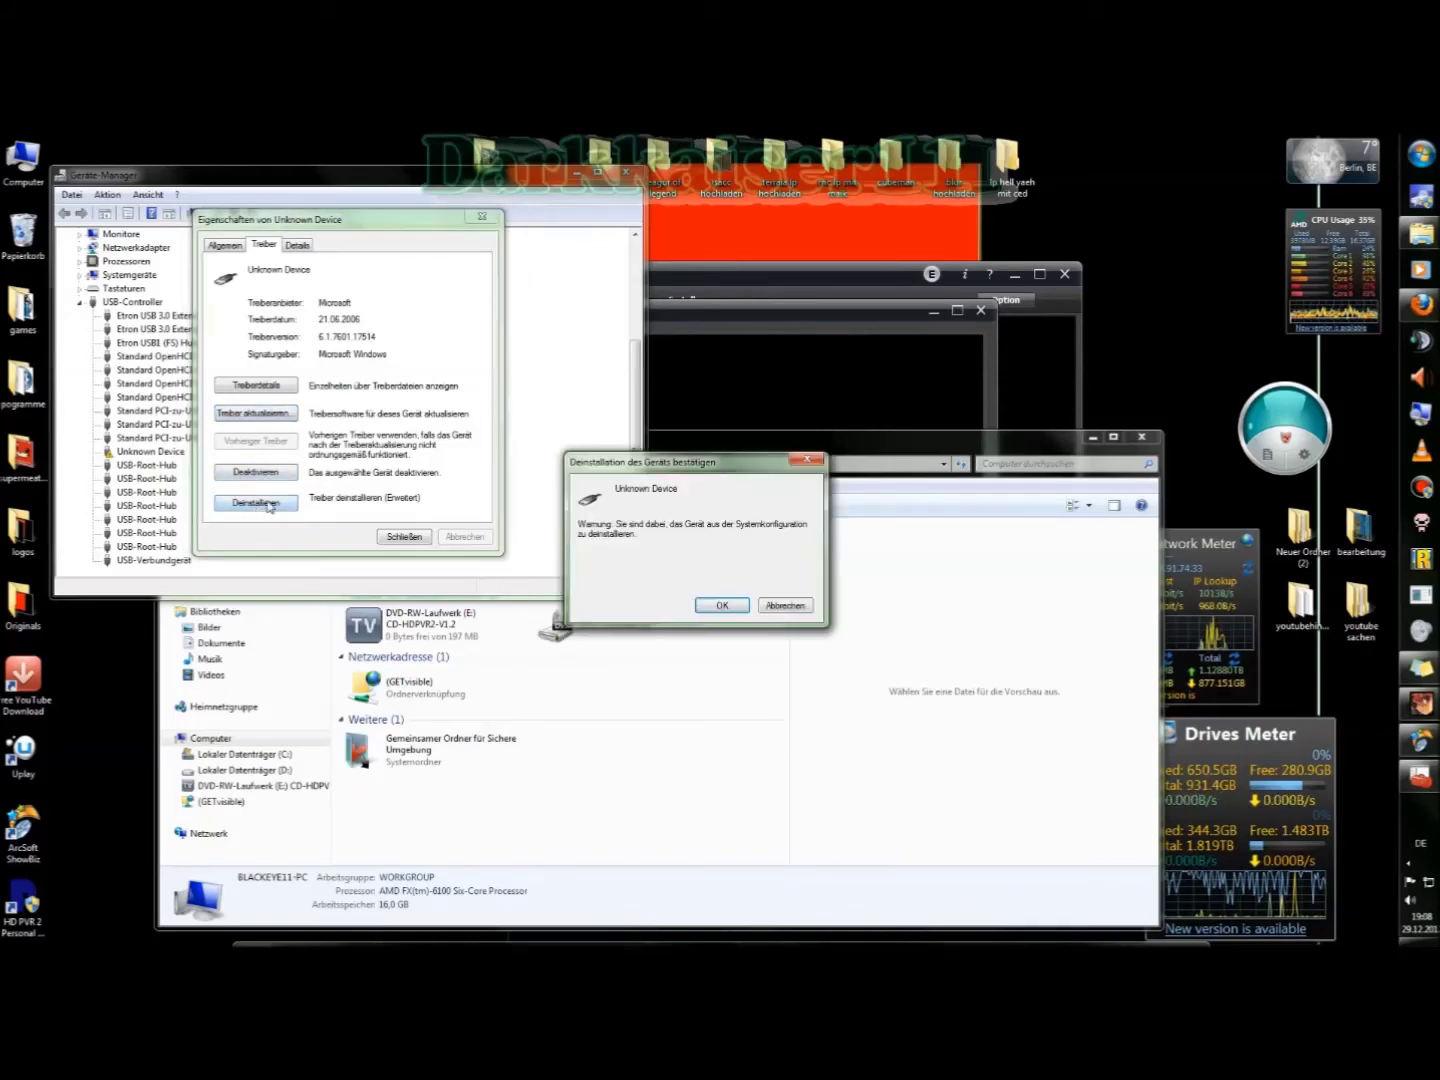
click(725, 604)
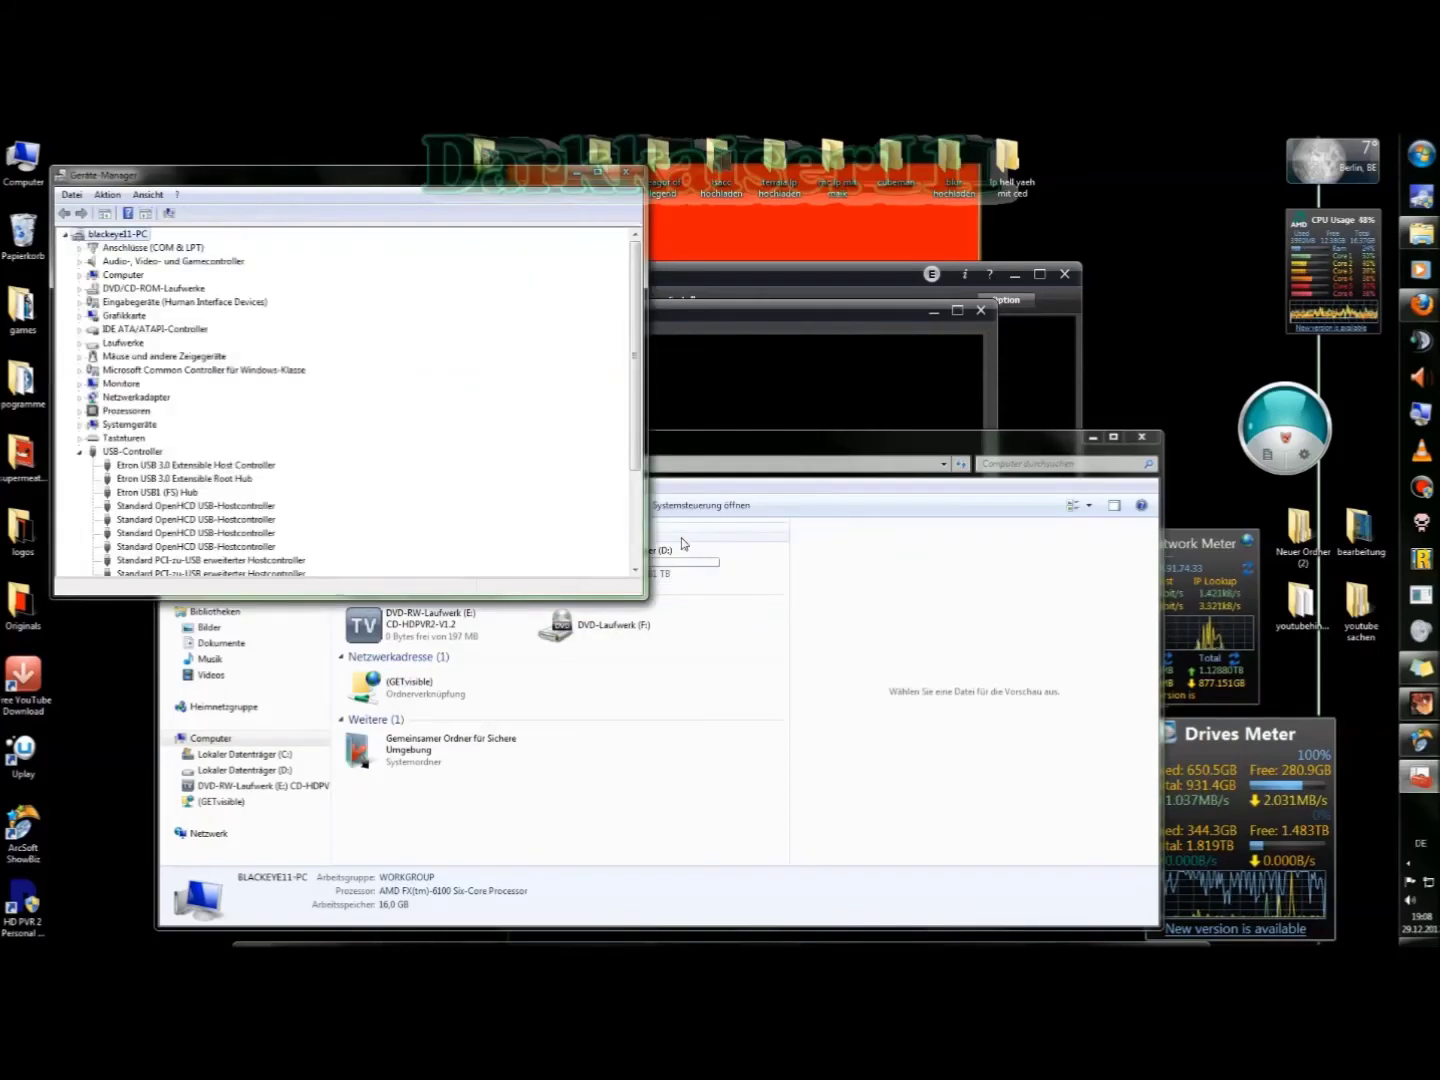
click(628, 178)
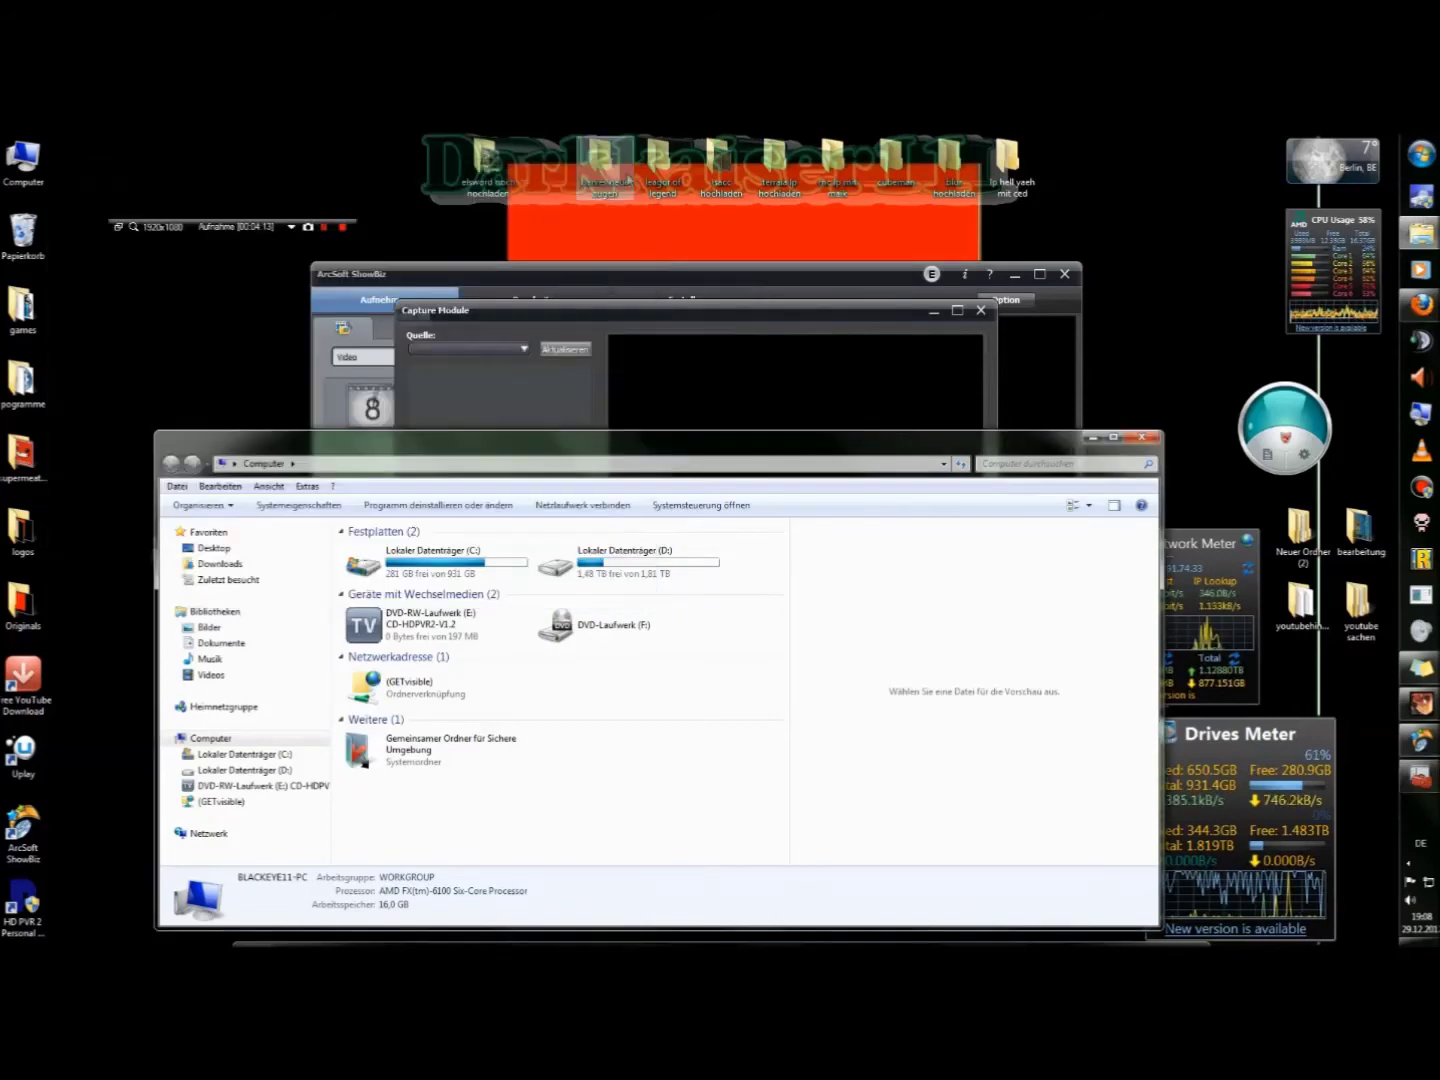
Step: Launch the Hauppauge HD PVR 2 installation CD from drive E:, minimise the Explorer window and choose Deutsch as the installer language
click(455, 620)
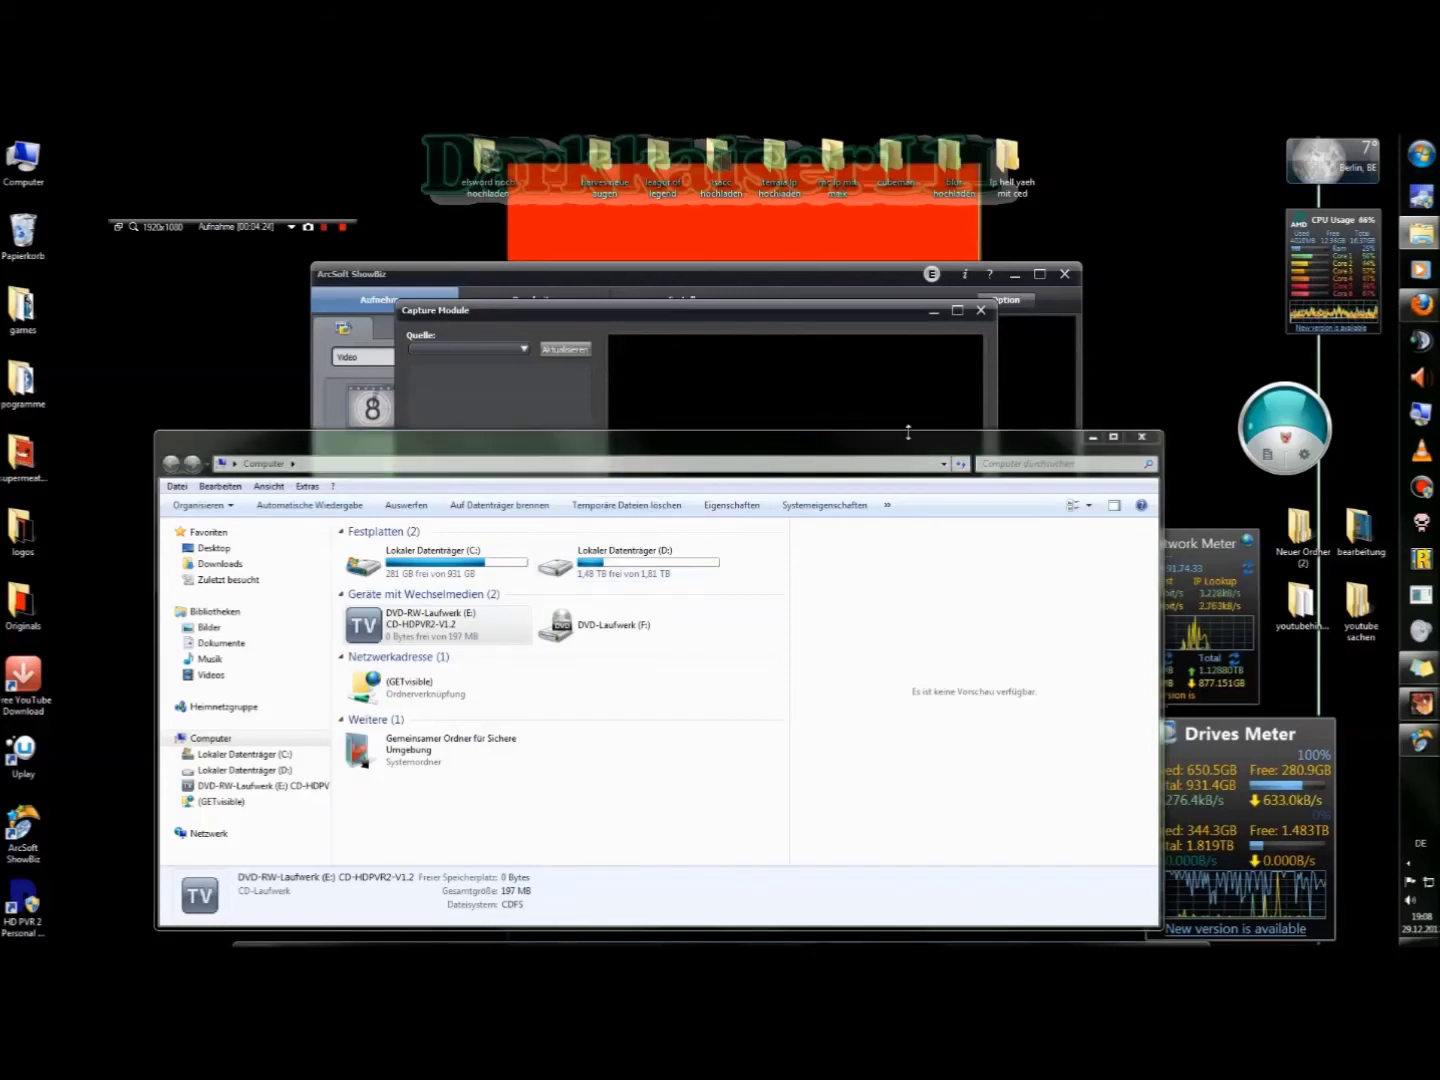
click(1094, 439)
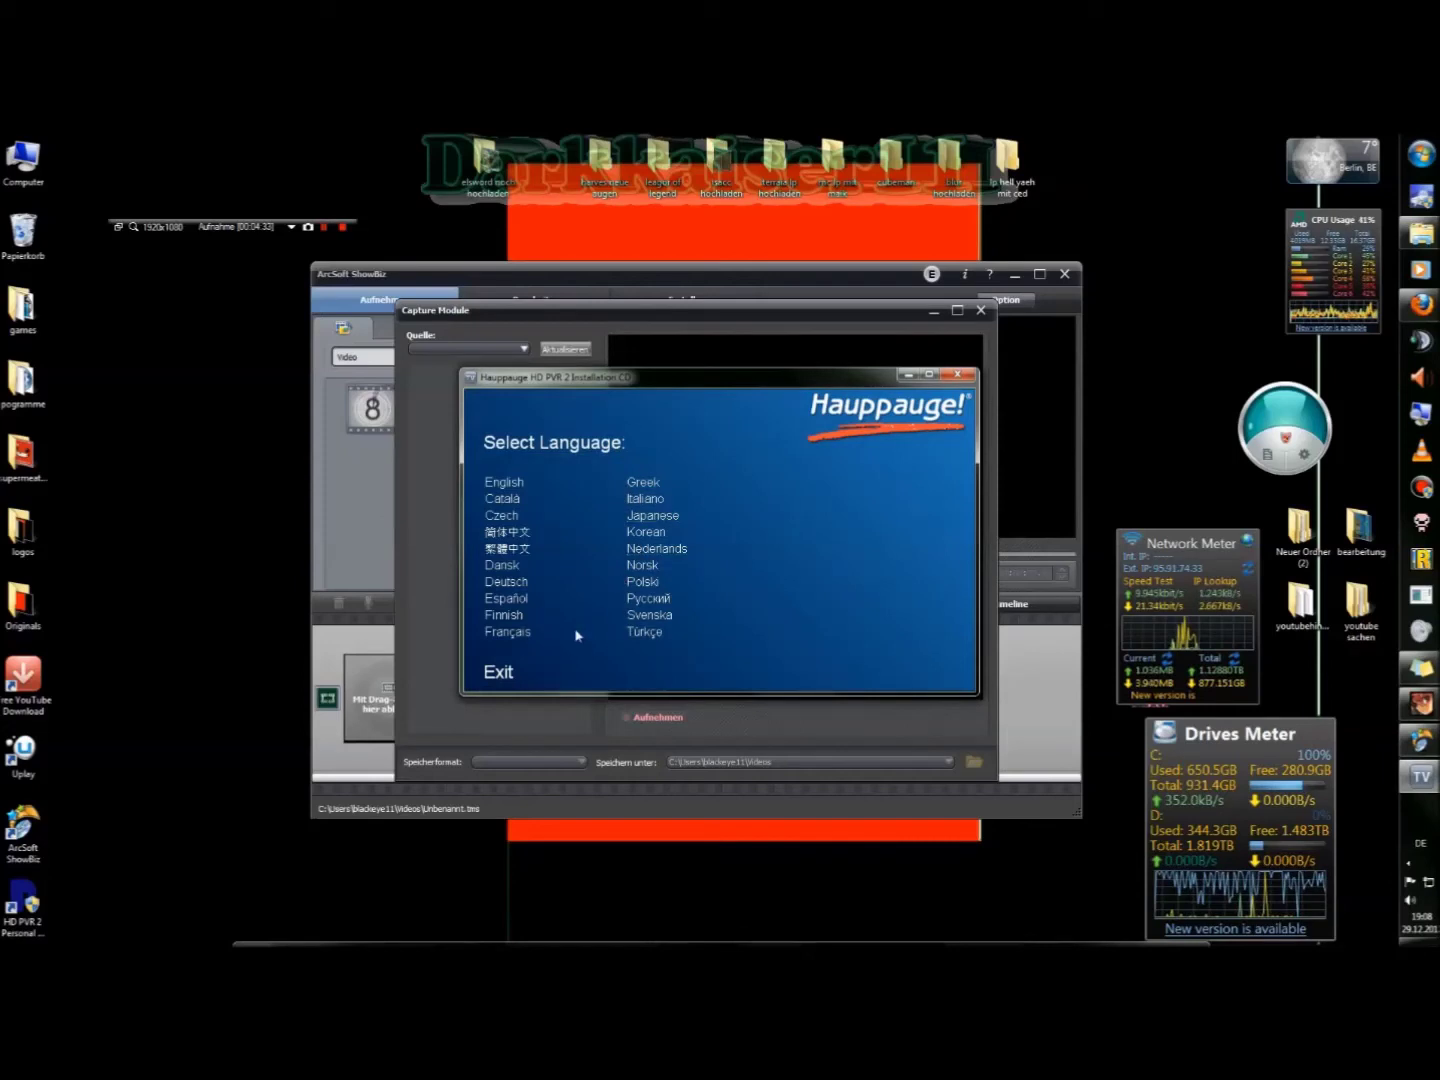
click(518, 587)
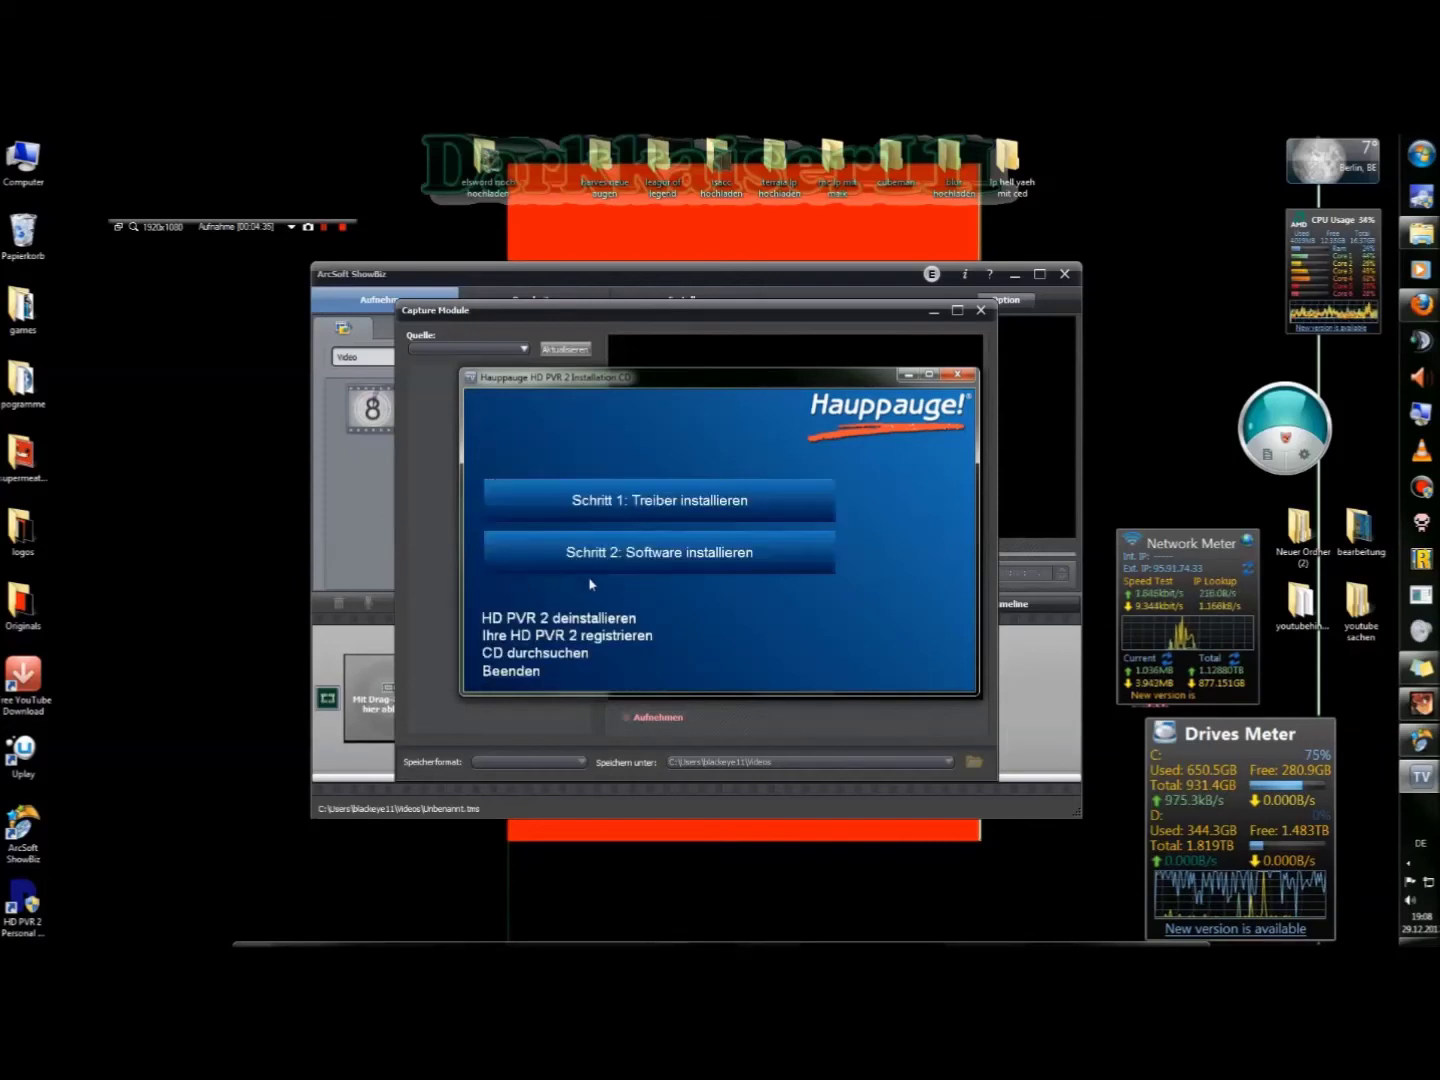
Step: Try to install the HD PVR 2 drivers from the installation CD, view the driver search details and exit the driver update
click(633, 509)
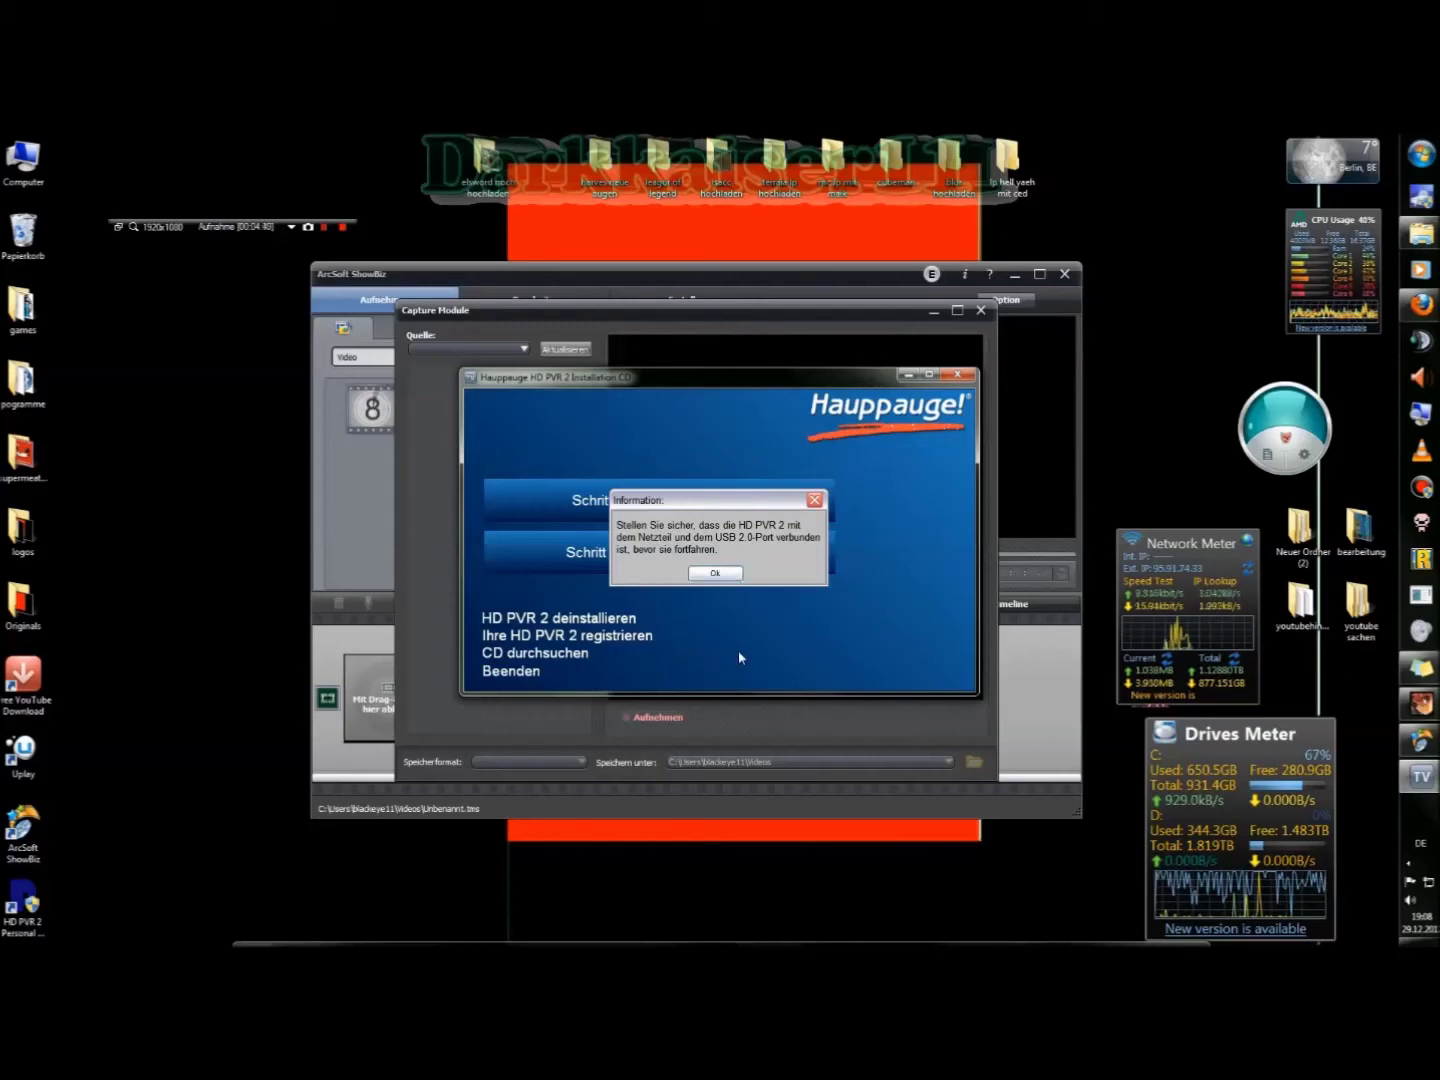
key(Return)
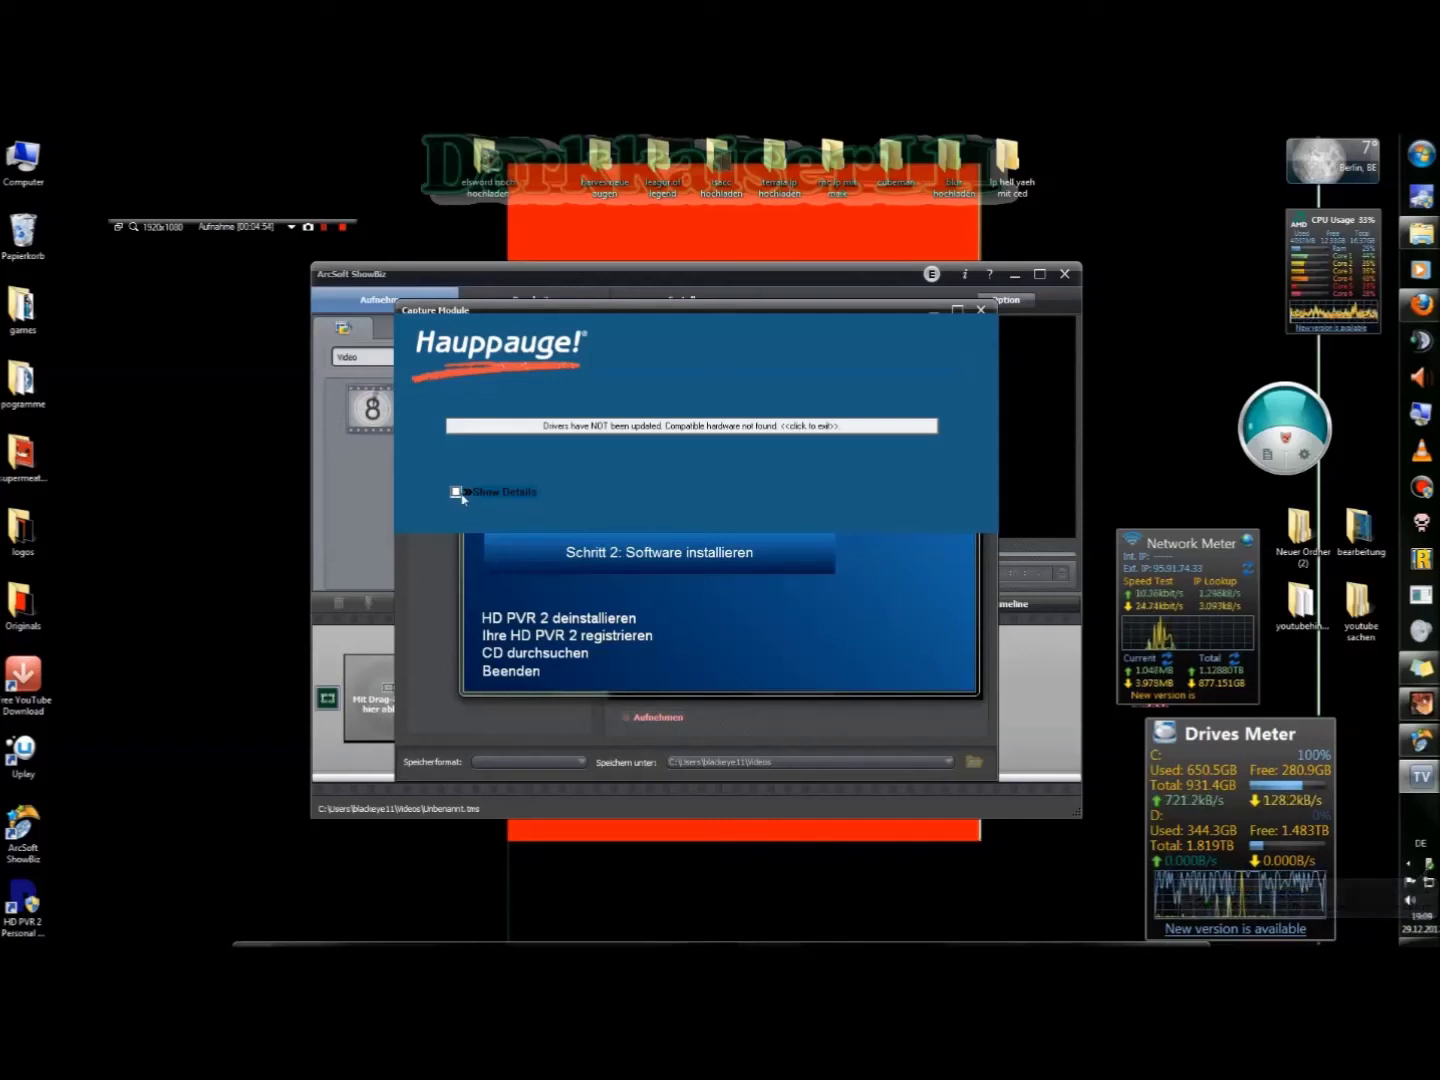
click(456, 492)
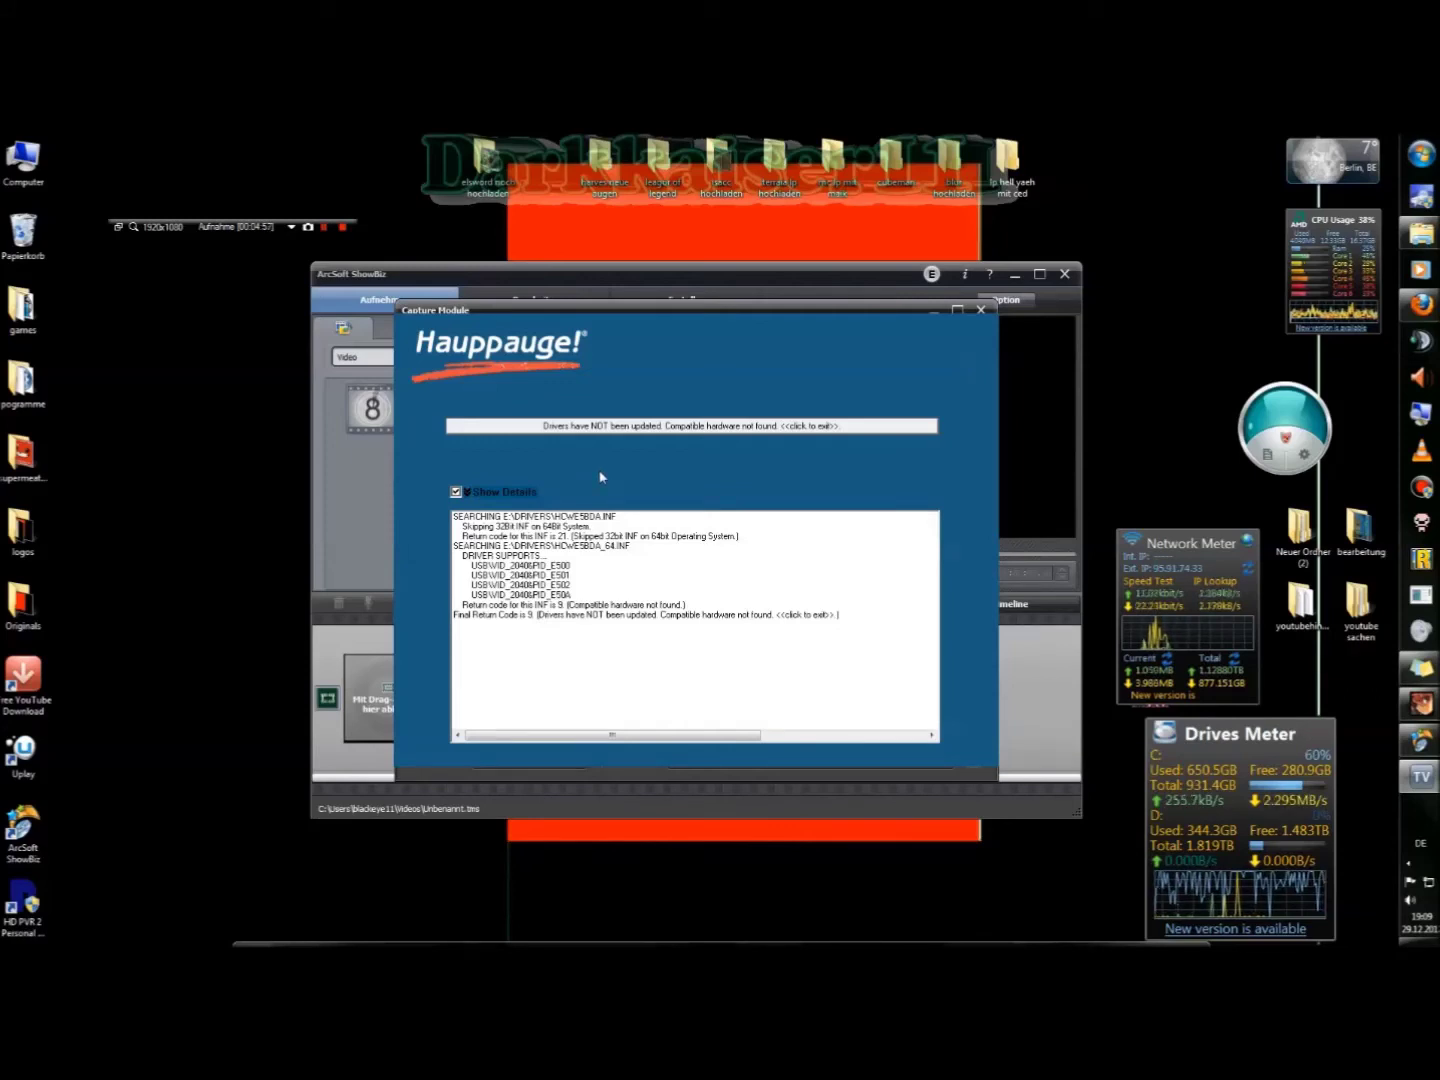
click(642, 426)
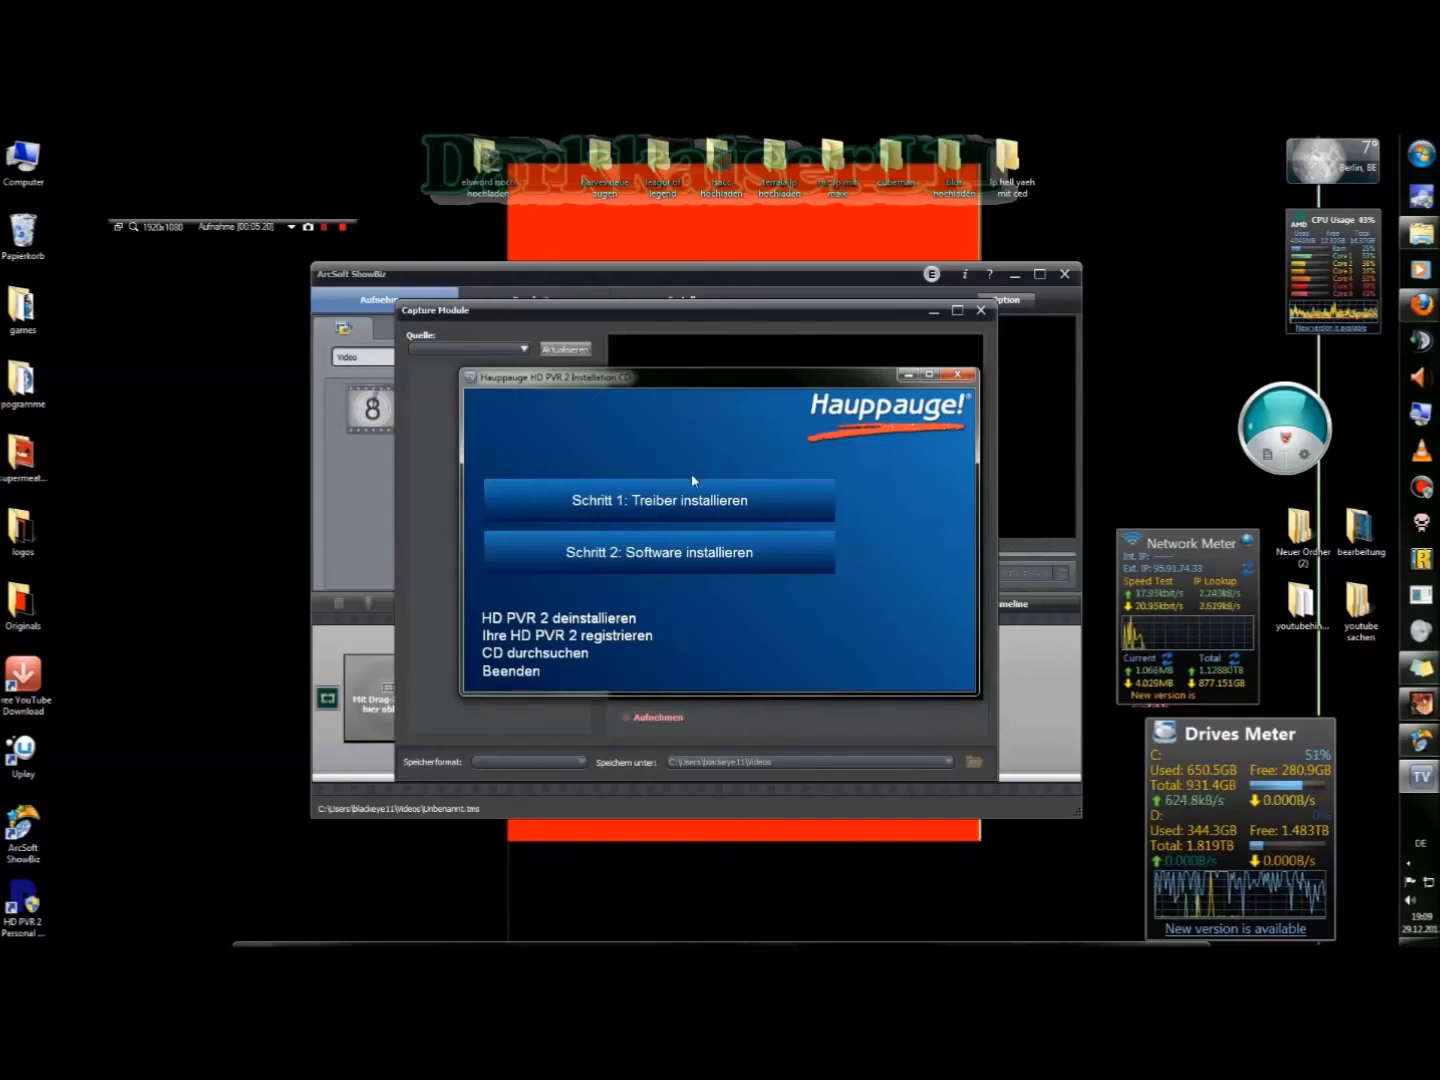
Step: Run the HD PVR 2 driver installation again with its details shown, and close the Hauppauge installer when it finishes
click(679, 500)
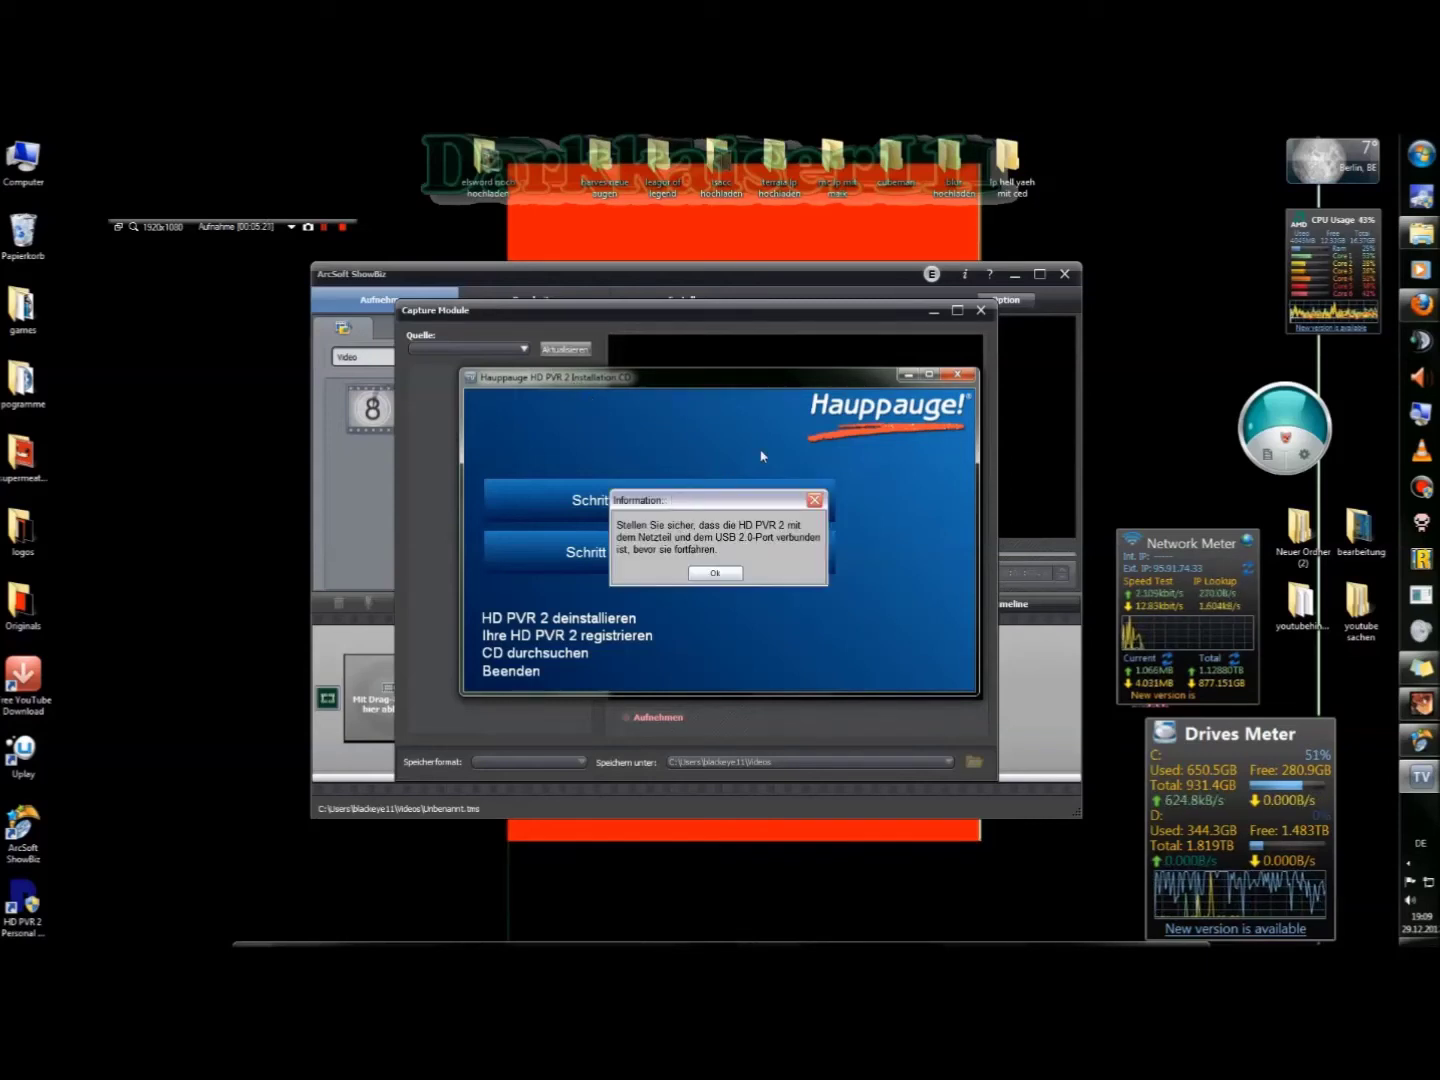
click(728, 574)
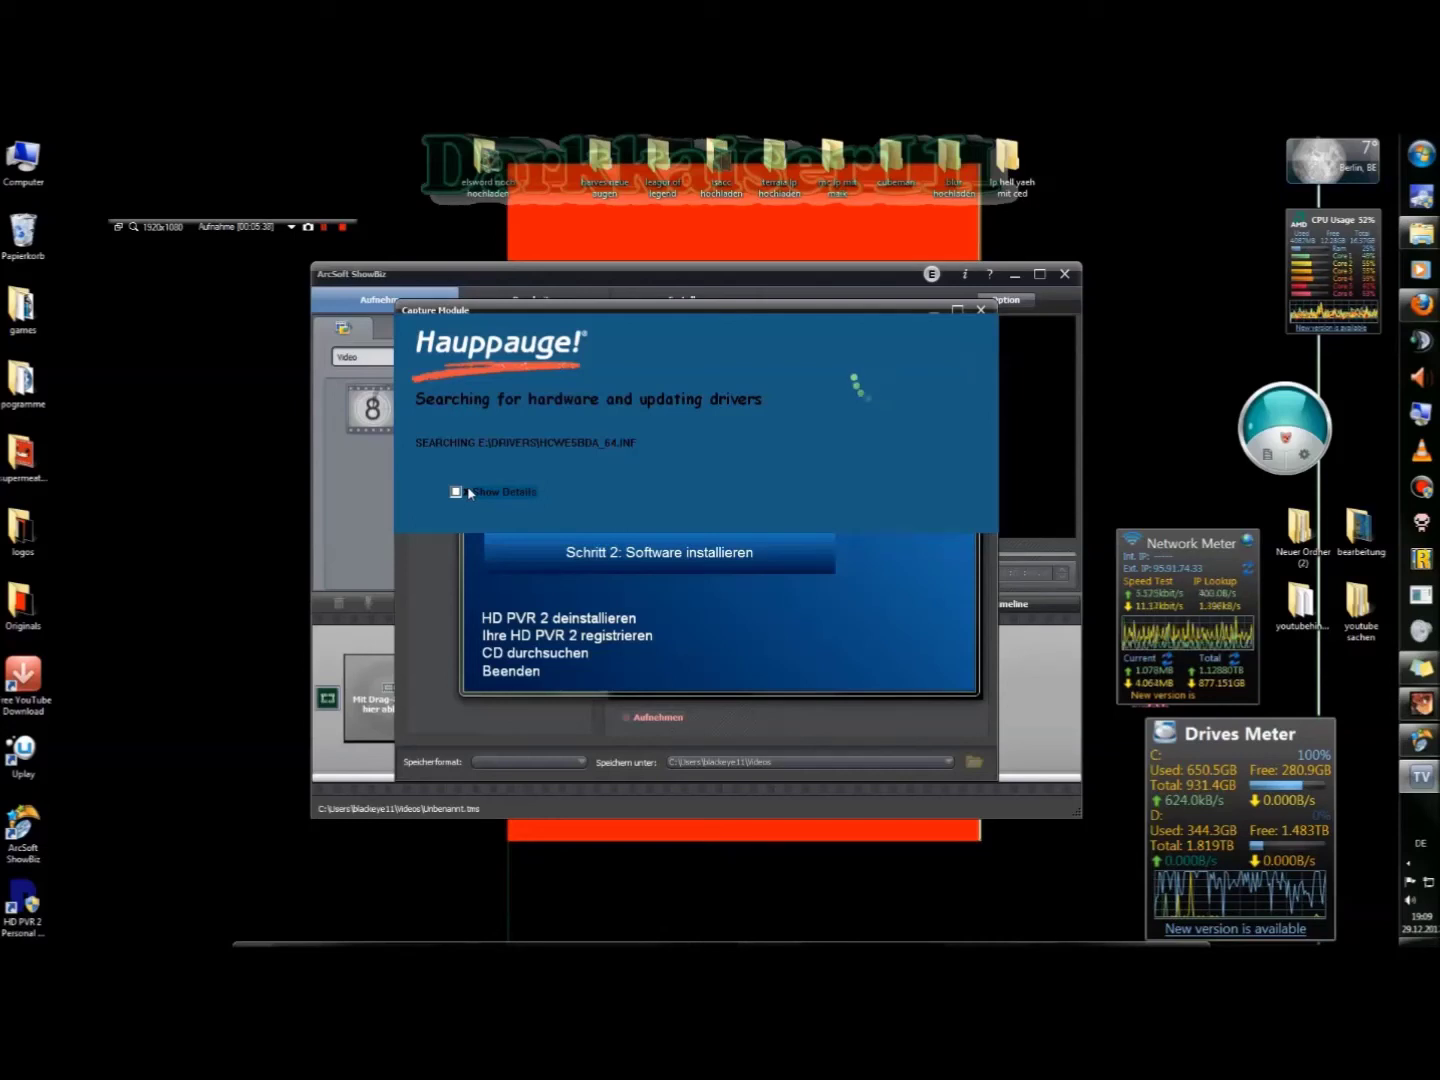
click(456, 493)
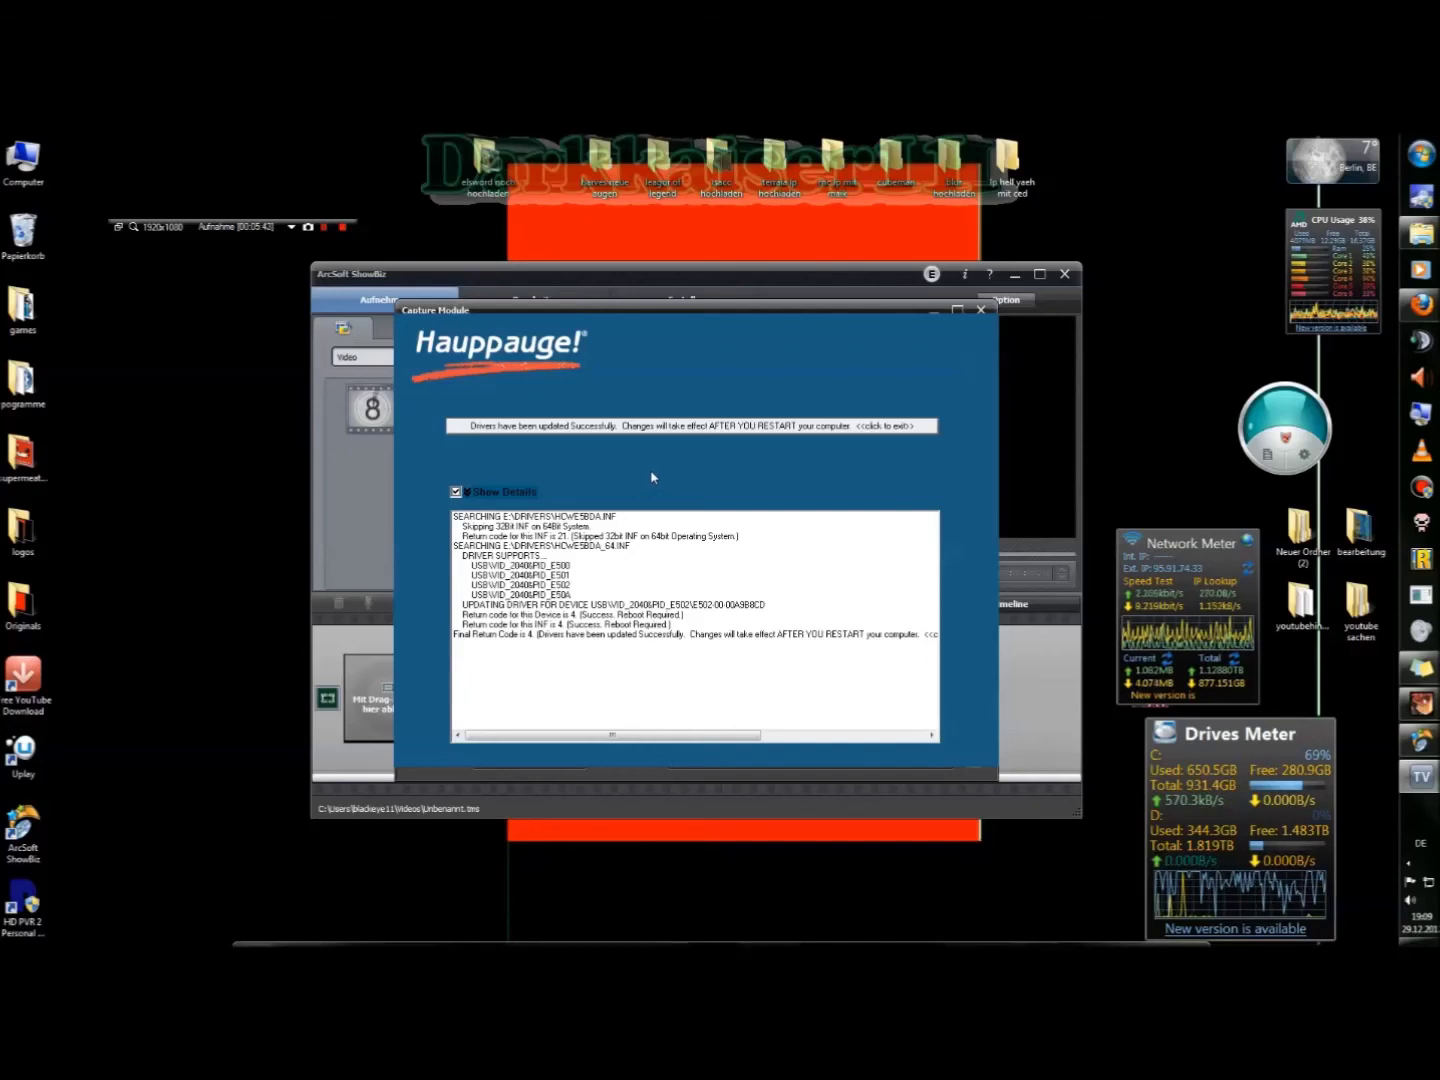
click(716, 429)
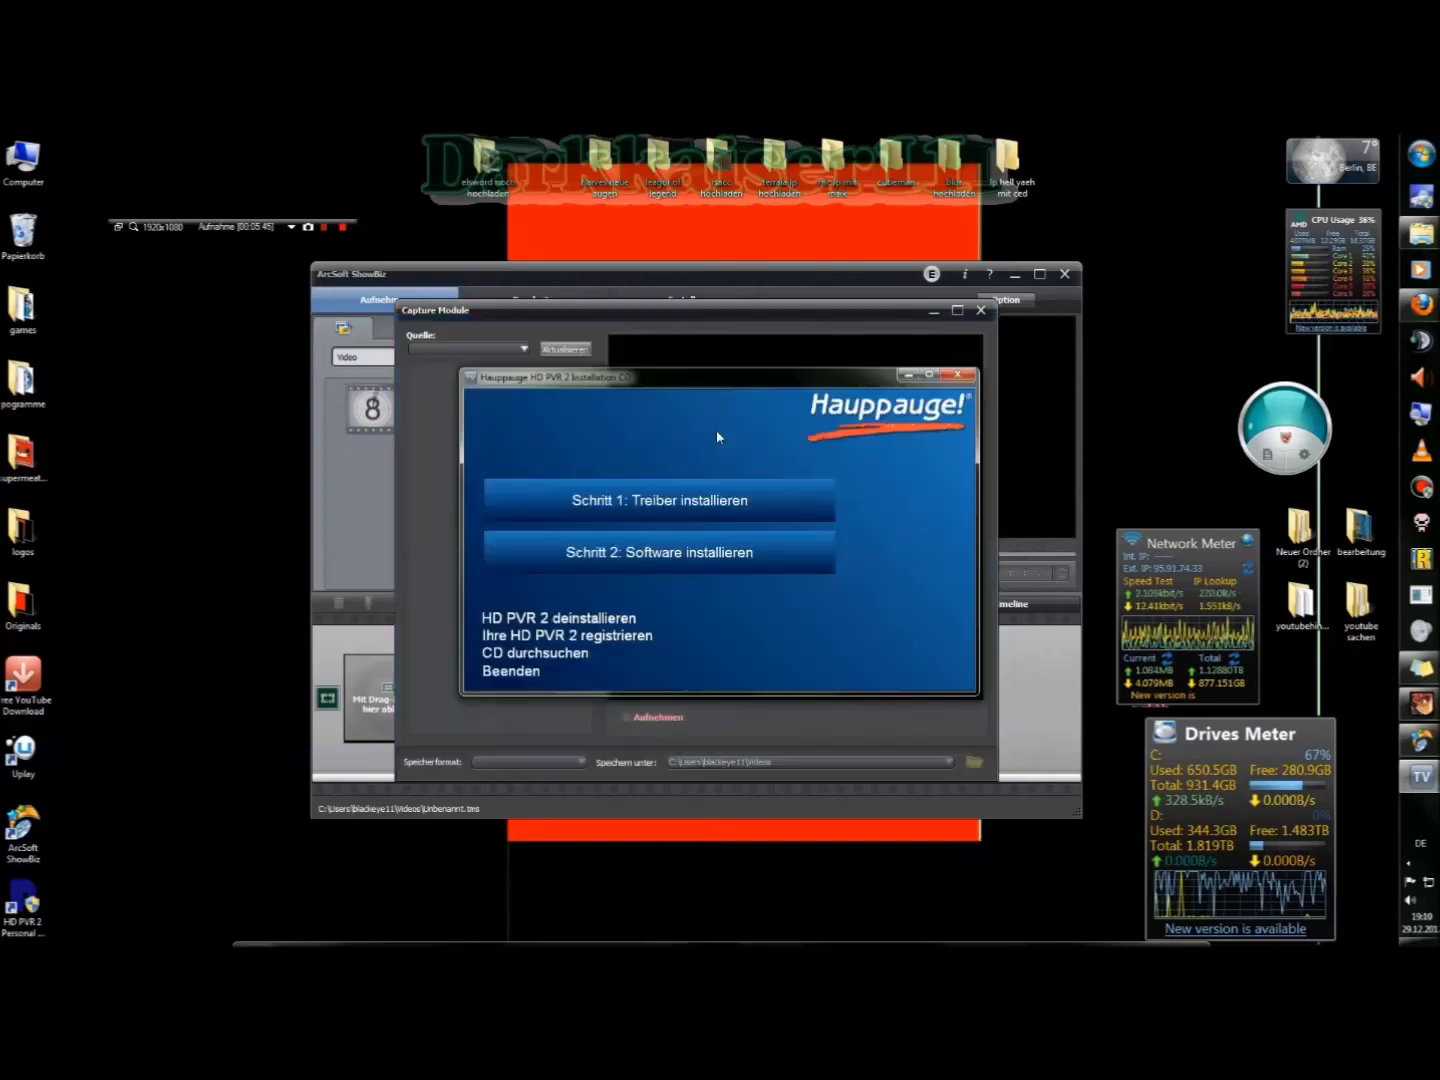
click(957, 373)
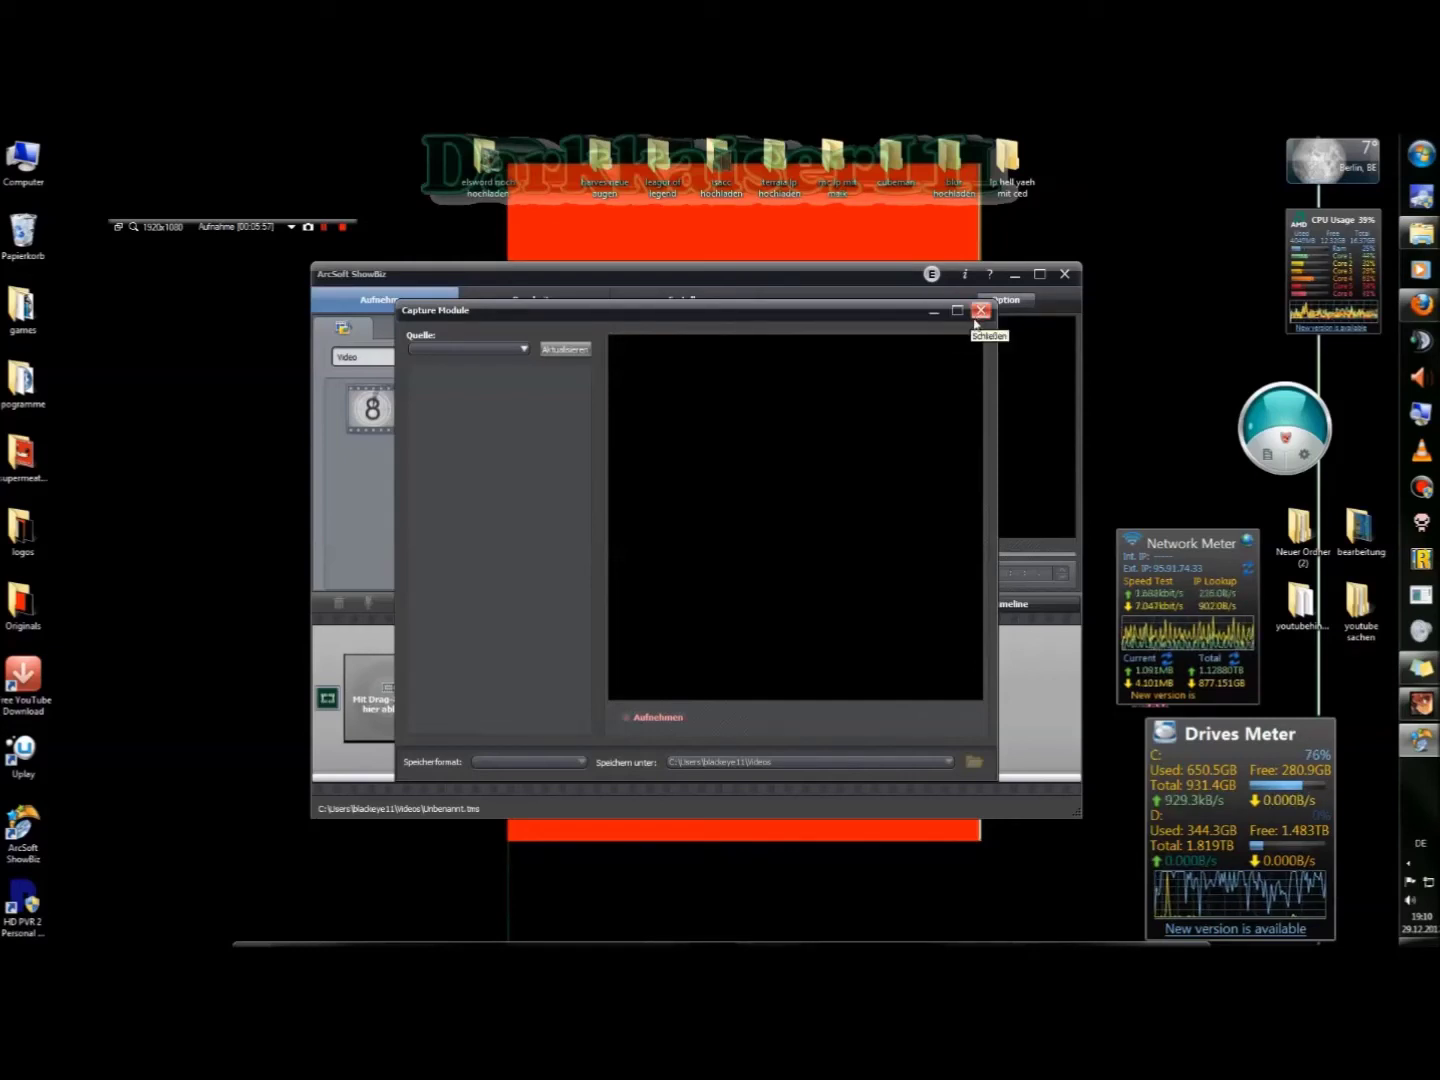
Step: Refresh the source list in the ShowBiz Capture Module and start a recording in MP4 format
click(571, 352)
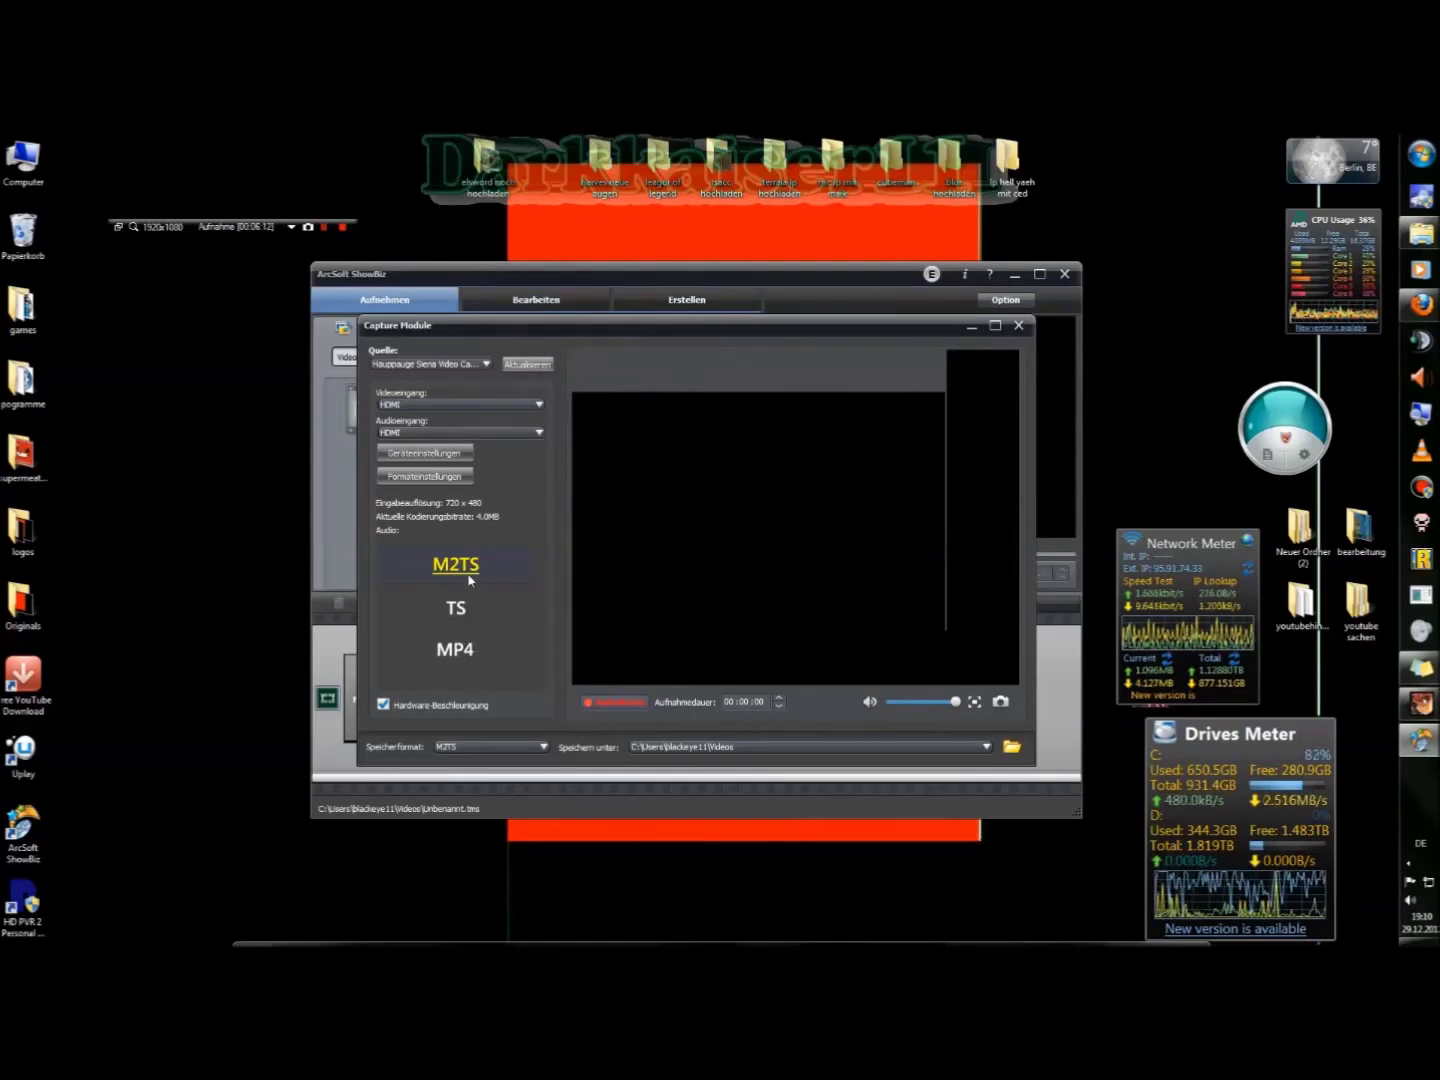
click(460, 653)
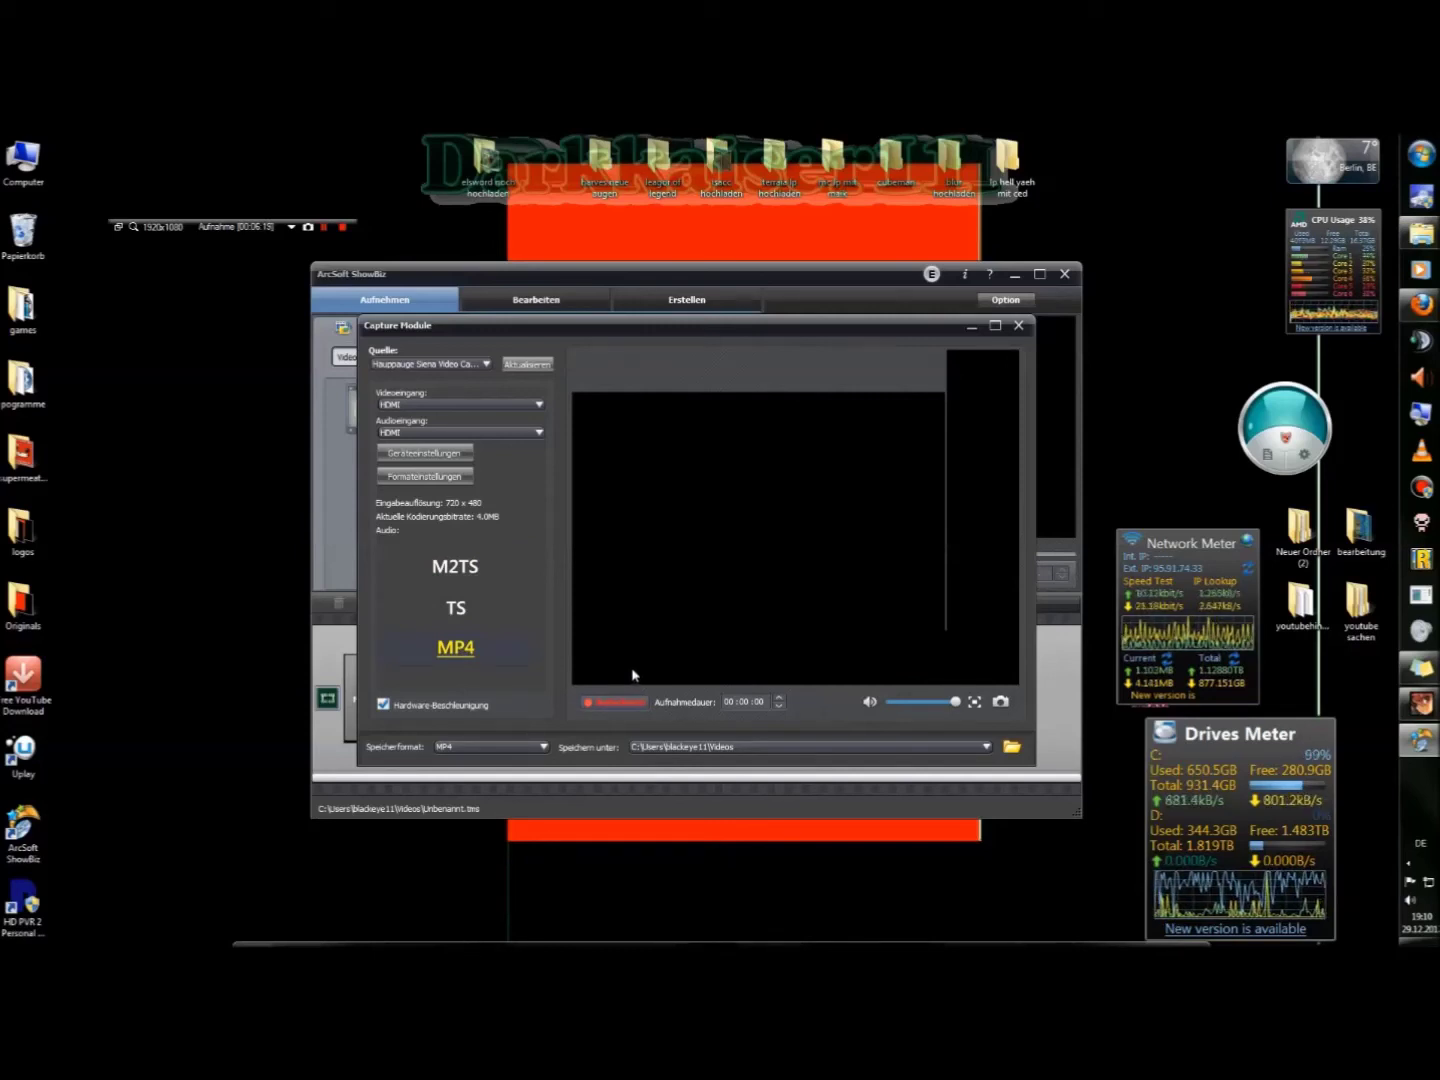
key(space)
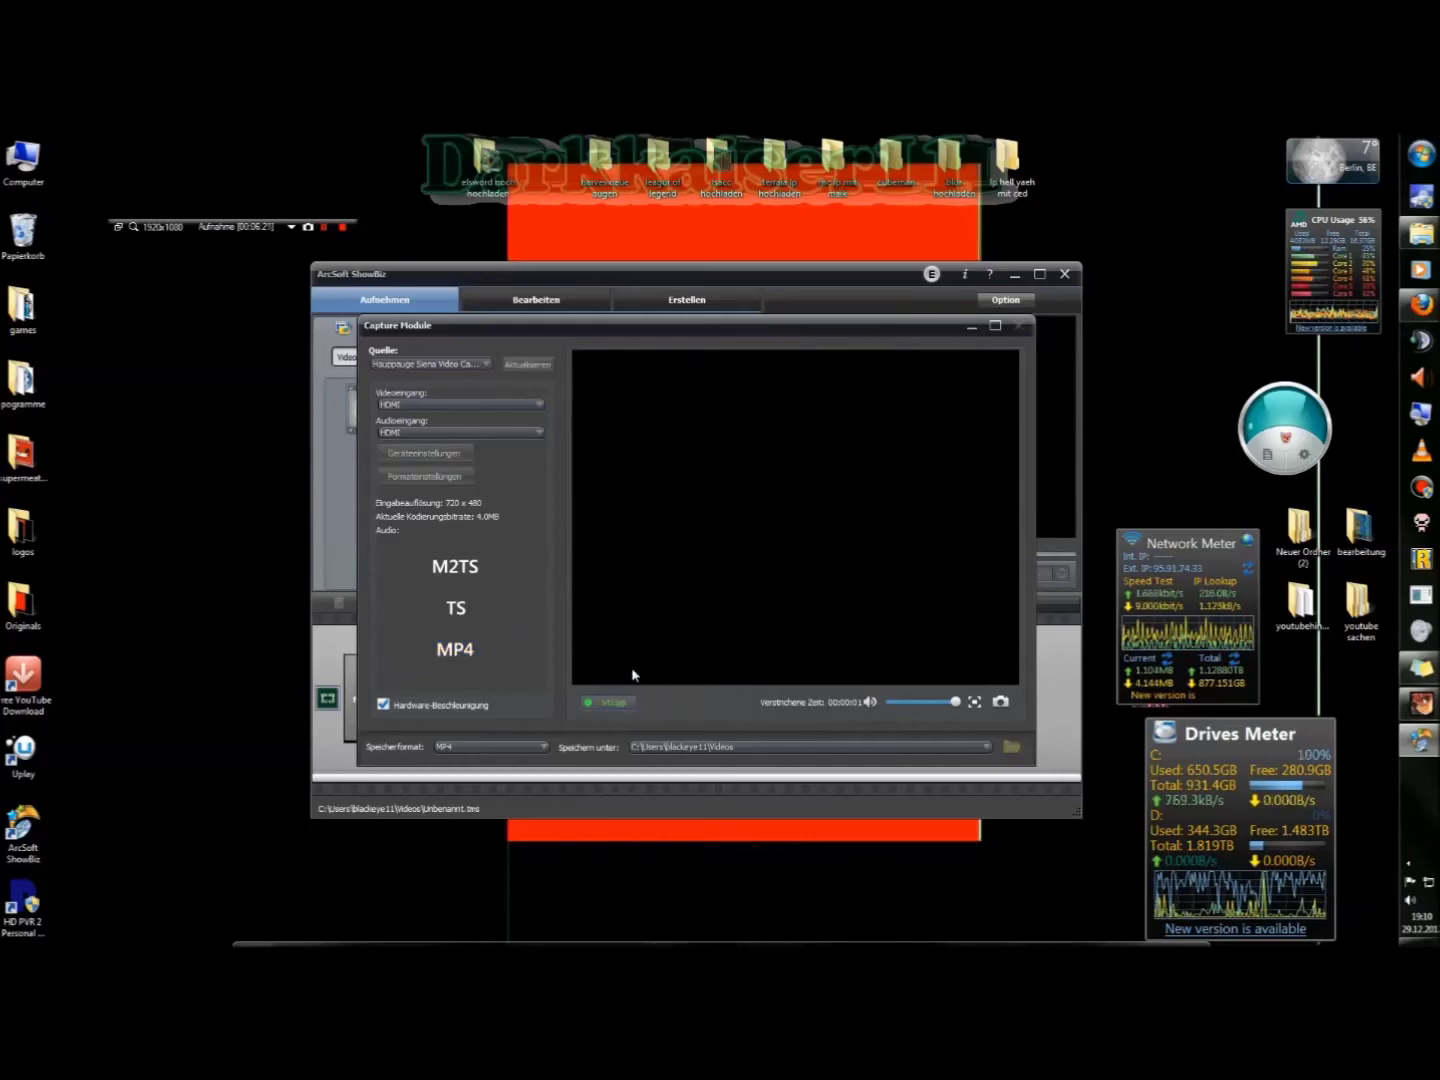